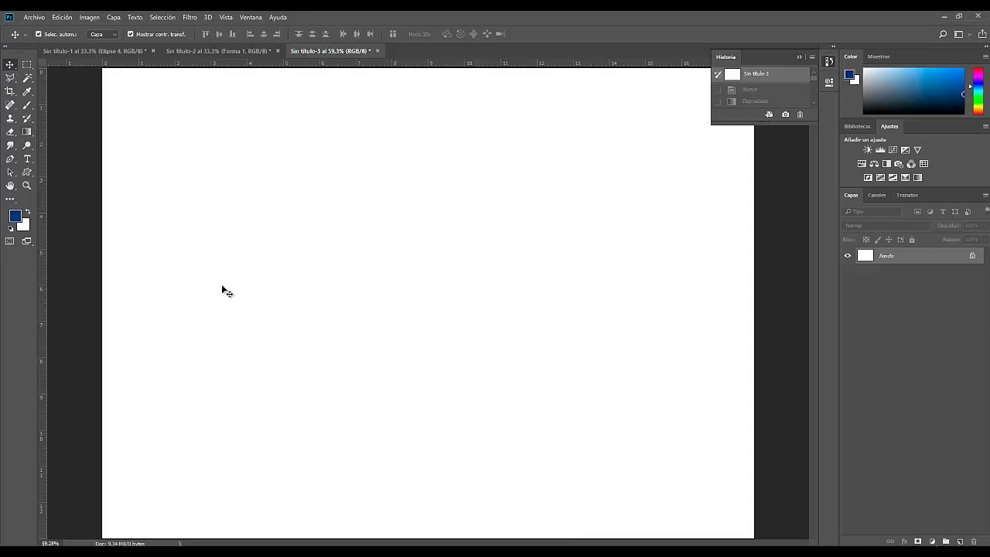
- Select the Gradient tool from the Paint Bucket/Gradient flyout
{"action": "left_click", "coordinate": [27, 131]}
{"action": "left_click_drag", "start_coordinate": [29, 135], "coordinate": [77, 131]}
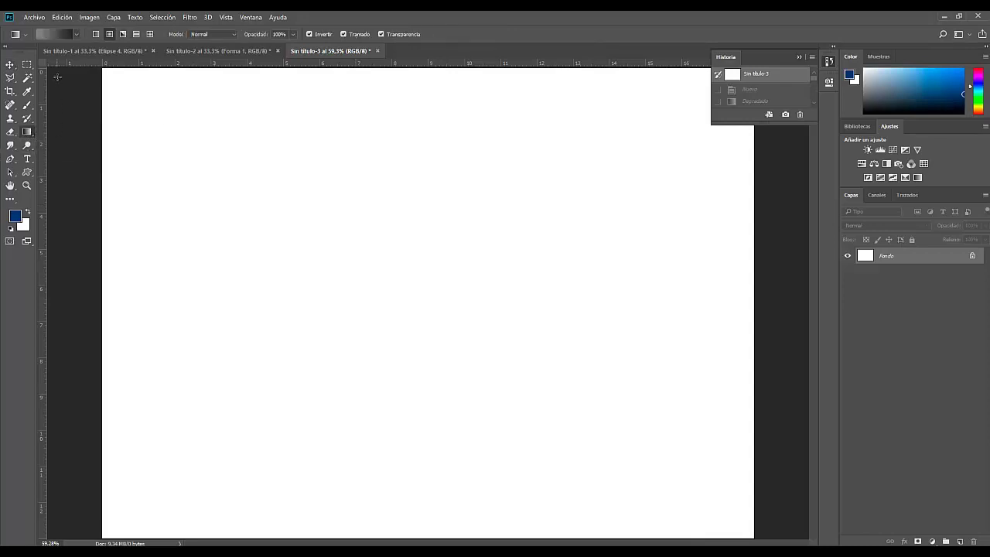
- Load the 'Color frontal/color de fondo' blue-to-white preset in the Gradient Editor
{"action": "left_click", "coordinate": [52, 34]}
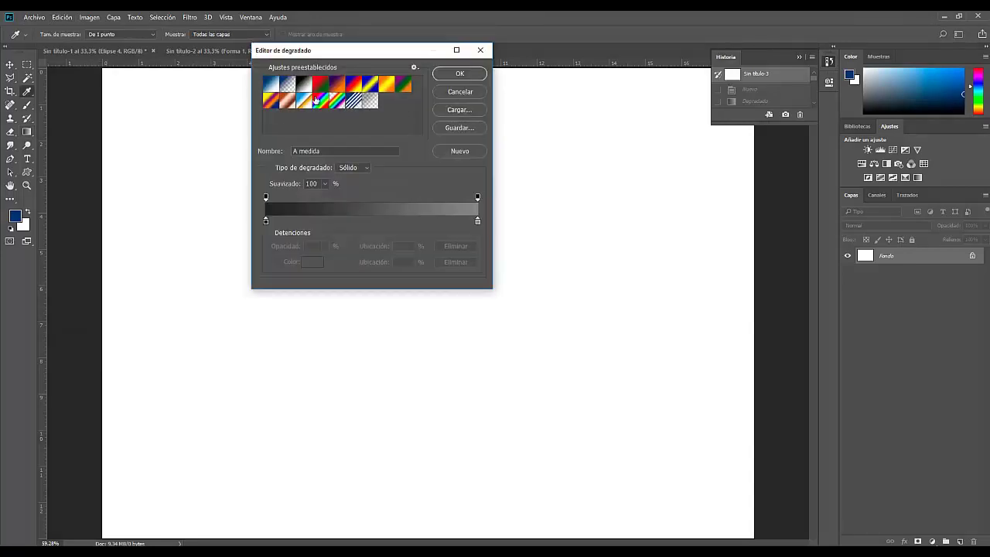
{"action": "left_click", "coordinate": [272, 87]}
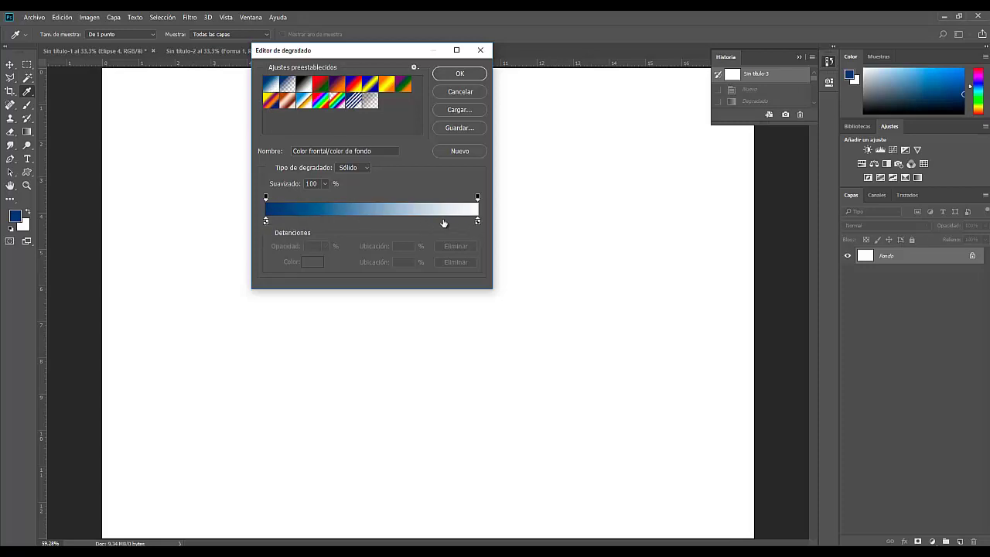
- Set the gradient's left colour stop to pure red, R 255 G 0 B 0 (ff0000)
{"action": "double_click", "coordinate": [266, 221]}
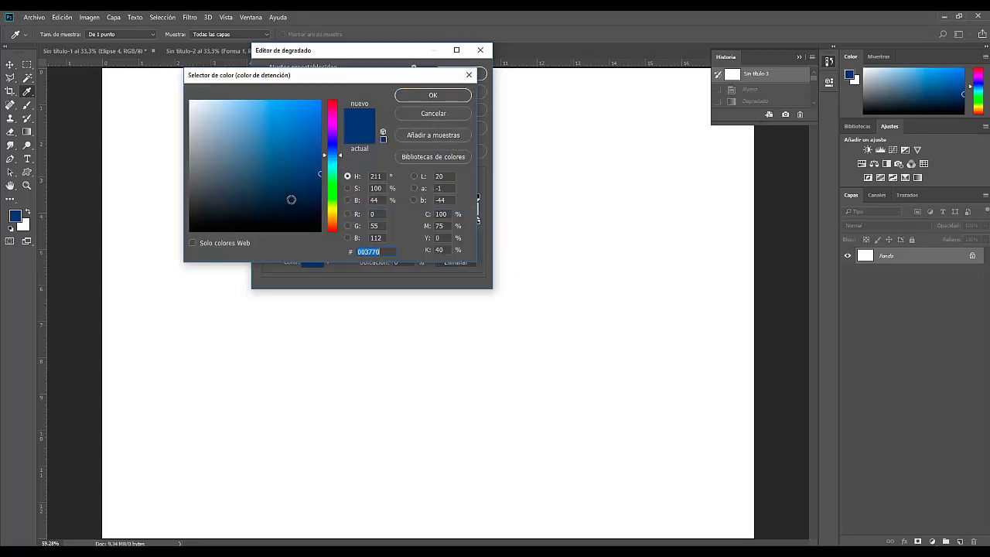
{"action": "left_click", "coordinate": [320, 101]}
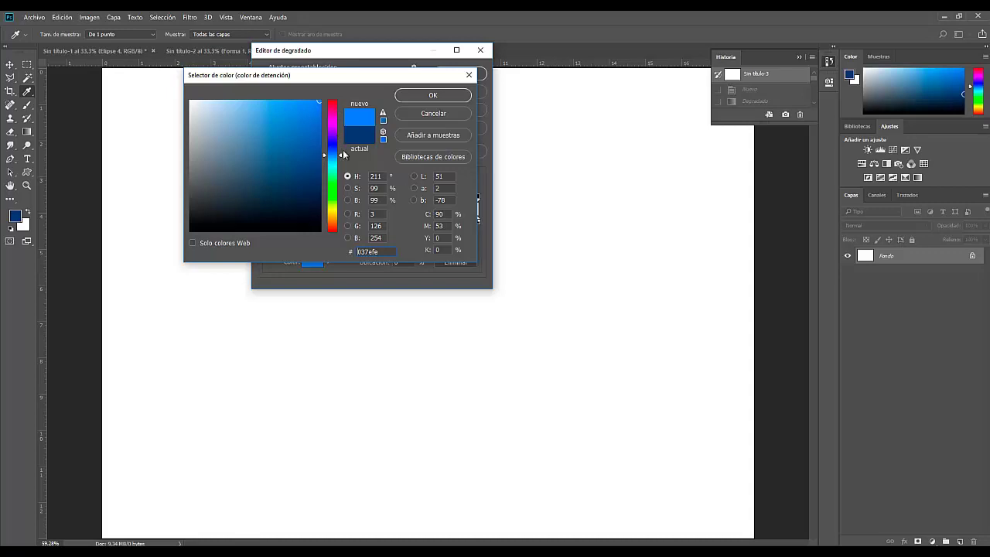
{"action": "left_click_drag", "start_coordinate": [342, 159], "coordinate": [347, 237]}
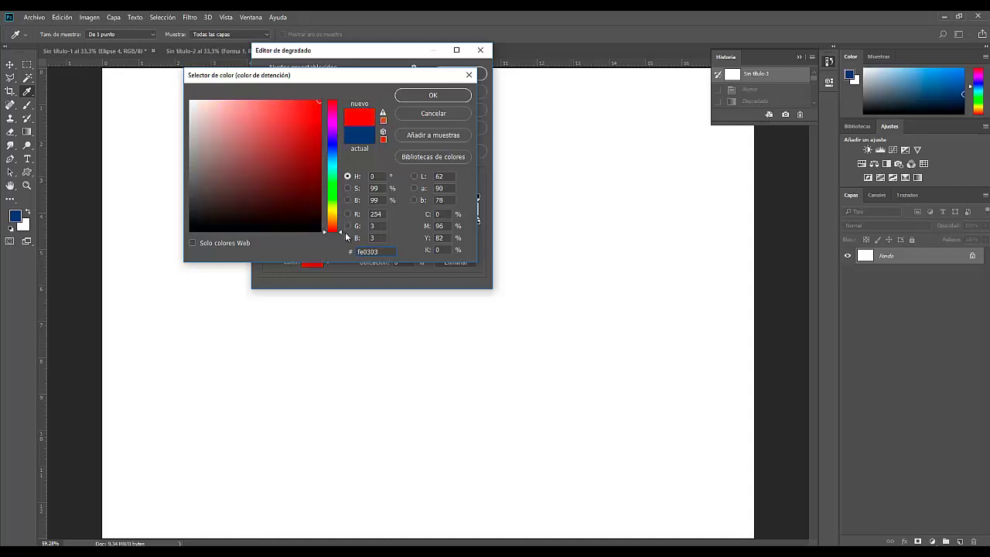
{"action": "left_click", "coordinate": [376, 214]}
{"action": "type", "text": "255"}
{"action": "key", "text": "Tab"}
{"action": "type", "text": "0"}
{"action": "key", "text": "Tab"}
{"action": "type", "text": "0"}
{"action": "left_click", "coordinate": [448, 94]}
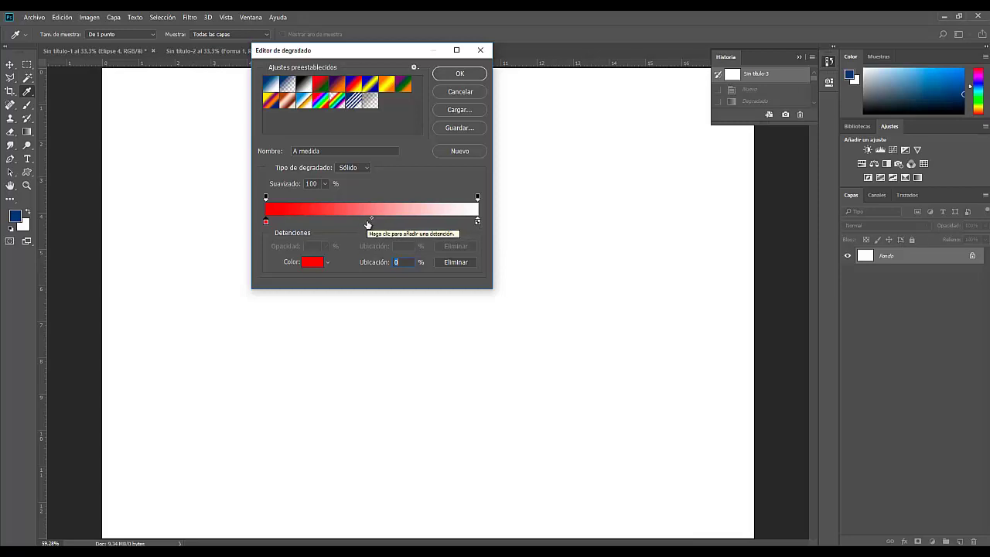
{"action": "left_click", "coordinate": [364, 222]}
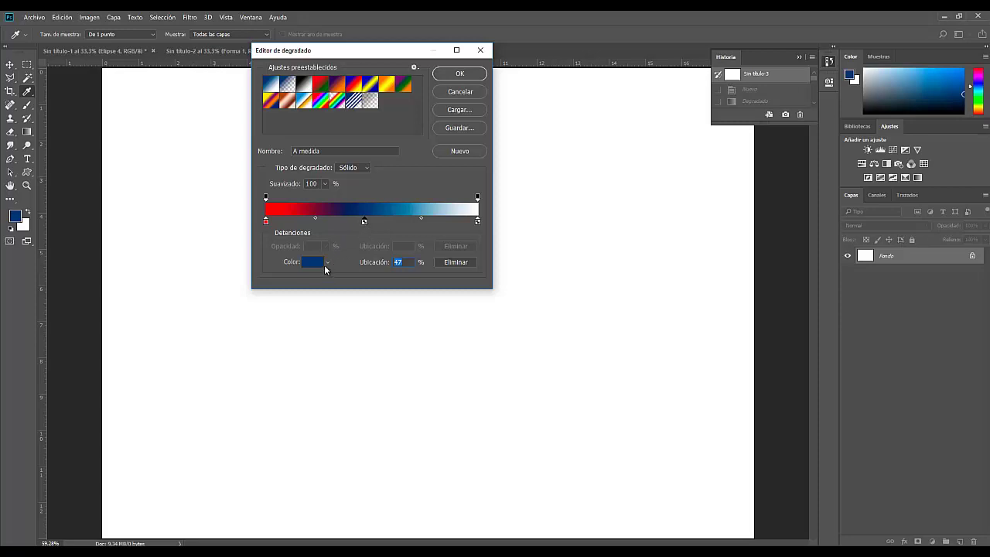
{"action": "left_click", "coordinate": [318, 267]}
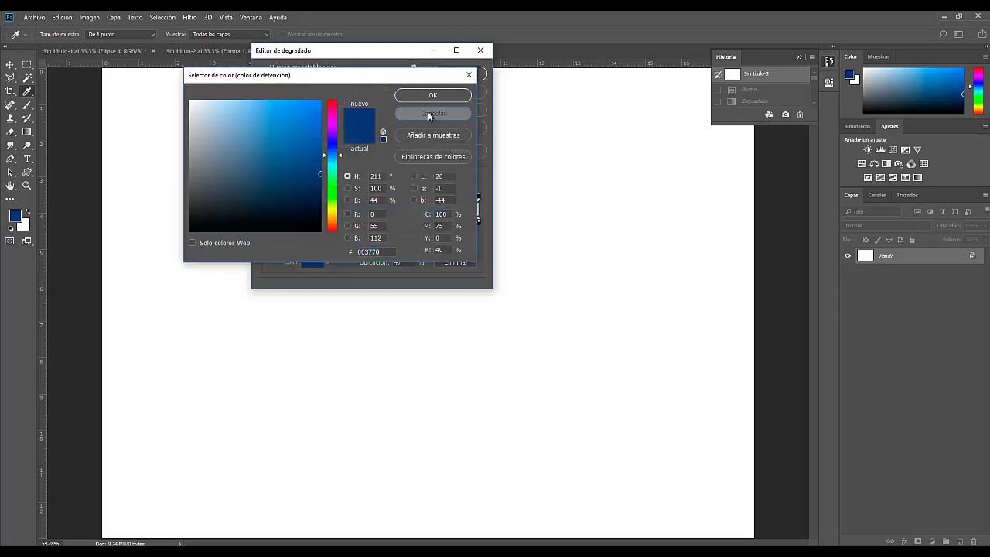
{"action": "left_click", "coordinate": [428, 111]}
{"action": "double_click", "coordinate": [365, 222]}
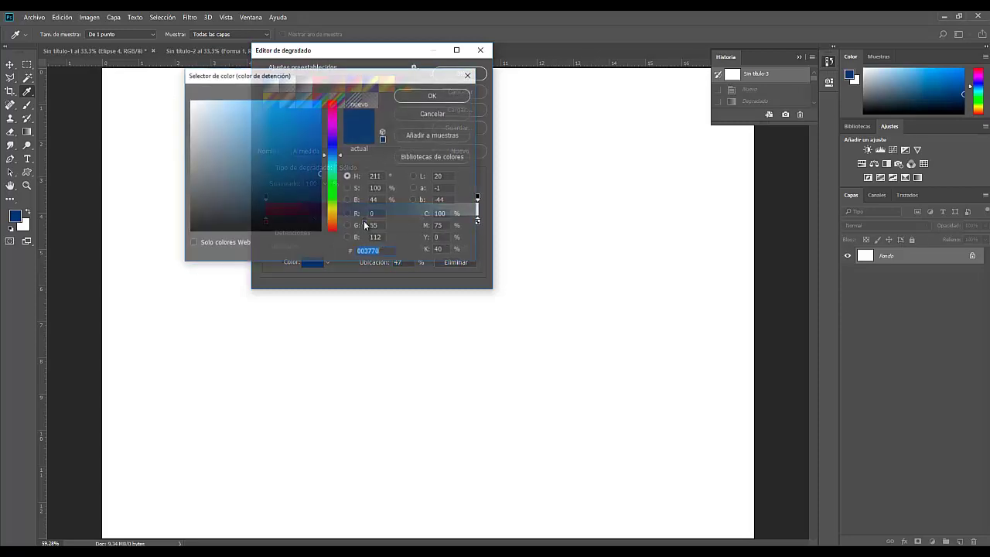
{"action": "left_click", "coordinate": [433, 114]}
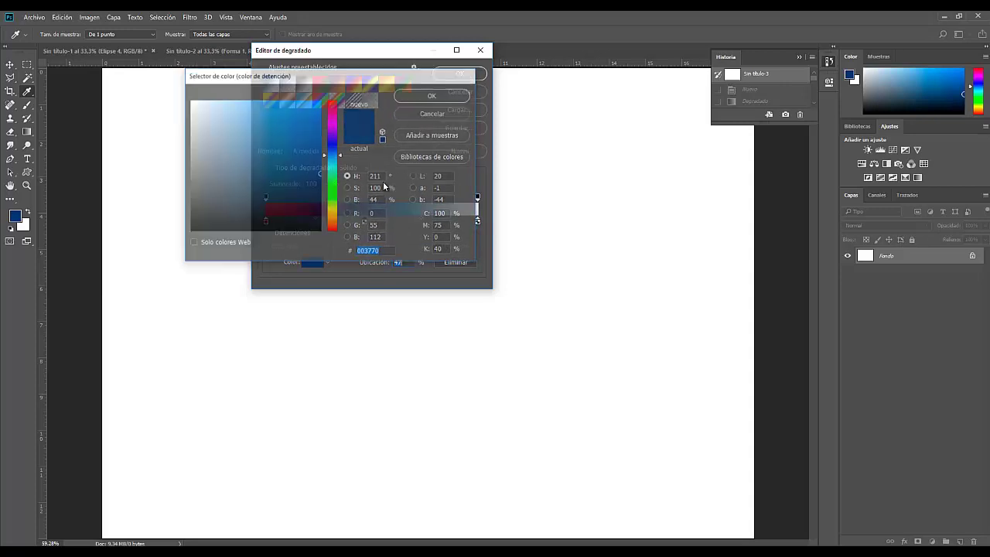
{"action": "left_click_drag", "start_coordinate": [365, 223], "coordinate": [363, 242]}
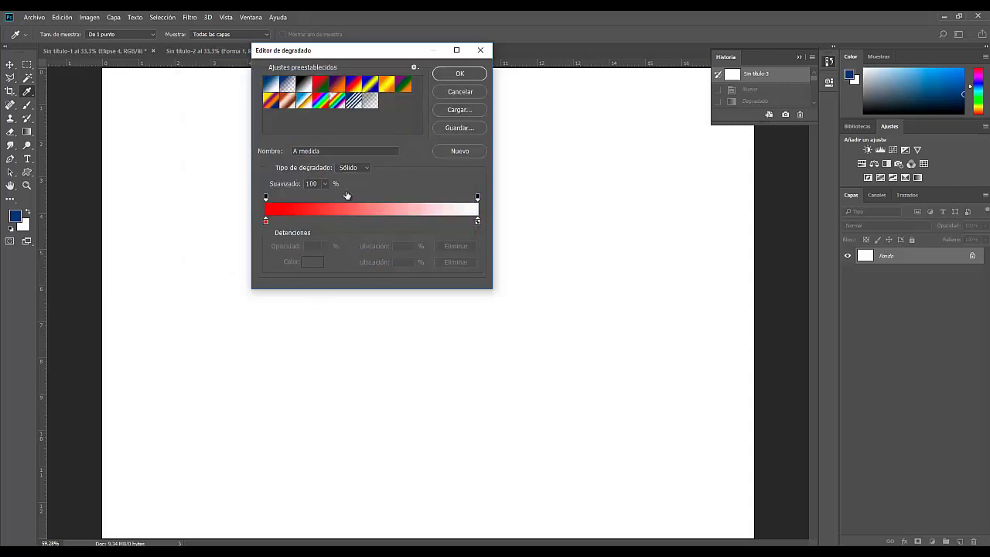
{"action": "left_click", "coordinate": [266, 198]}
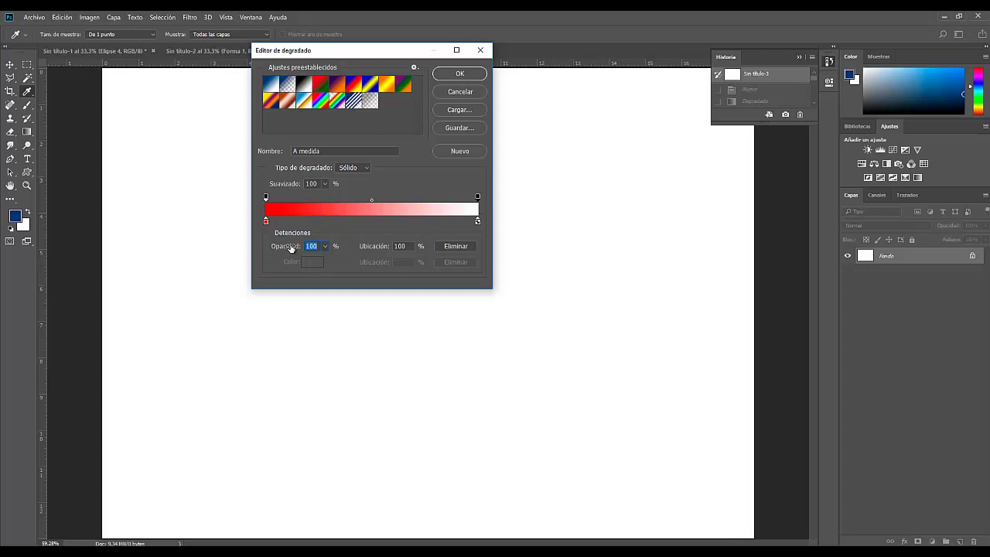
{"action": "left_click", "coordinate": [325, 246]}
{"action": "left_click_drag", "start_coordinate": [326, 259], "coordinate": [261, 263]}
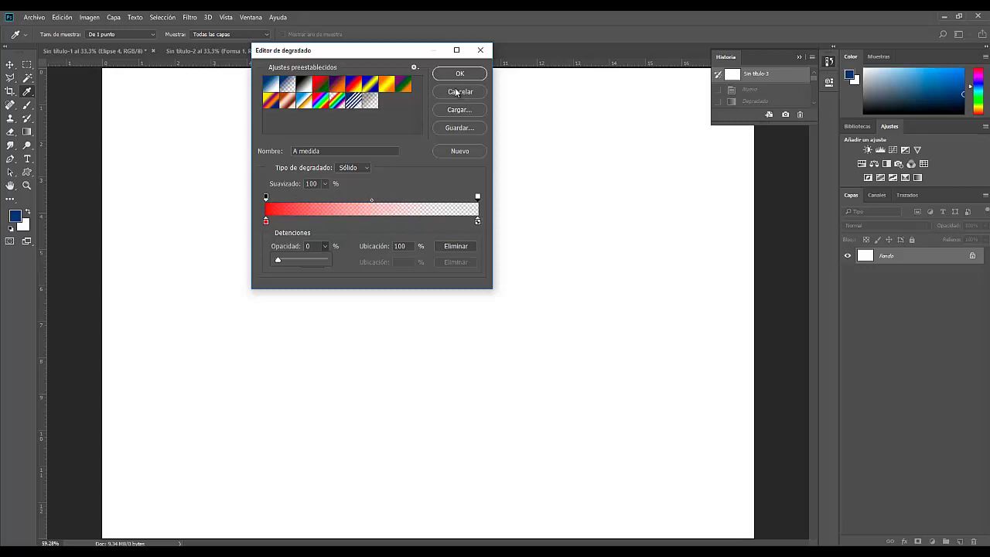
{"action": "left_click", "coordinate": [477, 198]}
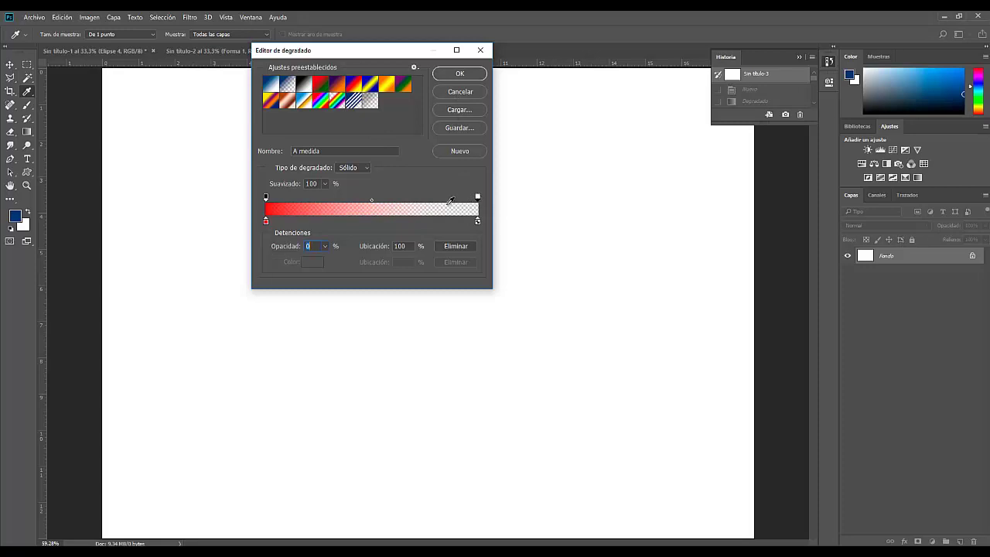
{"action": "left_click", "coordinate": [325, 244]}
{"action": "left_click_drag", "start_coordinate": [325, 256], "coordinate": [373, 261]}
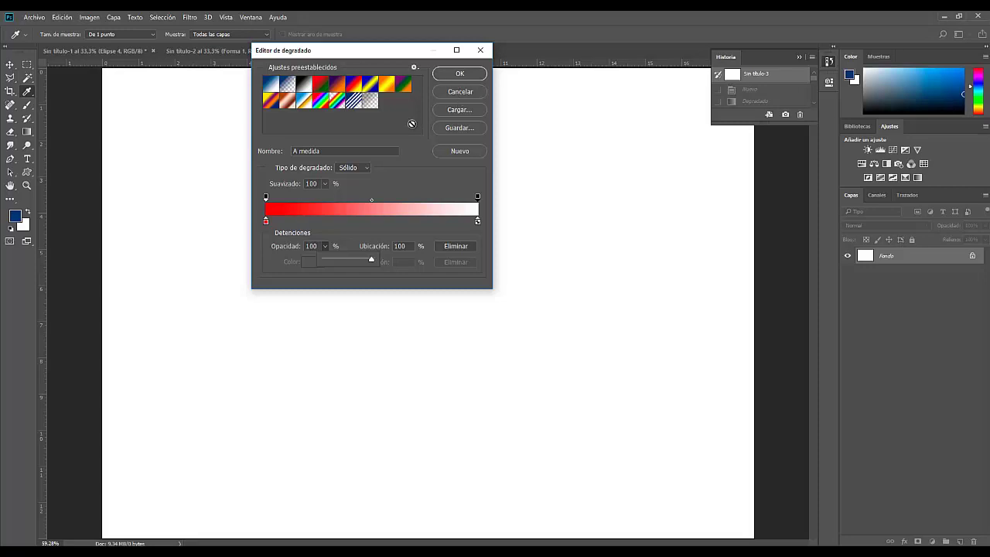
- Change the gradient's left colour stop from red to a mid grey
{"action": "left_click", "coordinate": [478, 224]}
{"action": "double_click", "coordinate": [477, 224]}
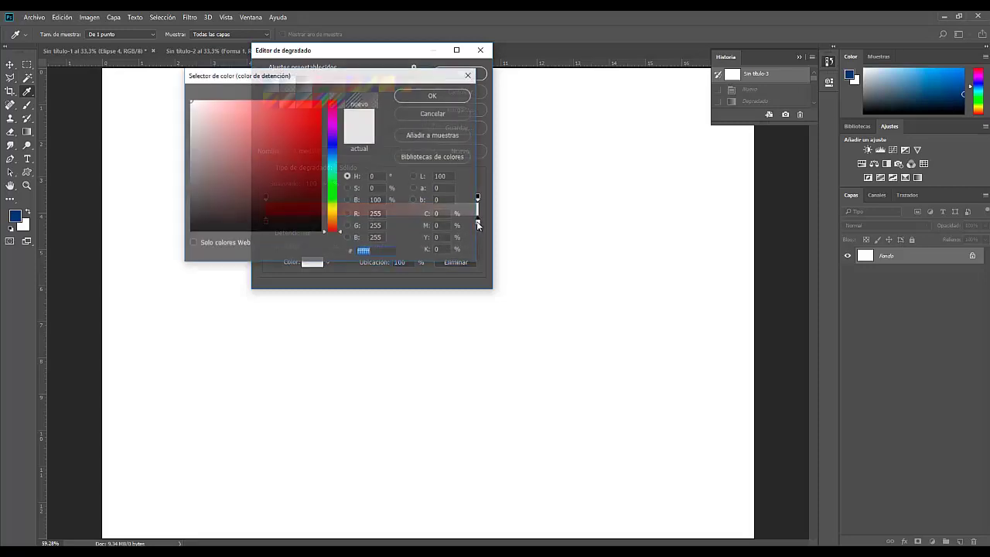
{"action": "left_click", "coordinate": [457, 115]}
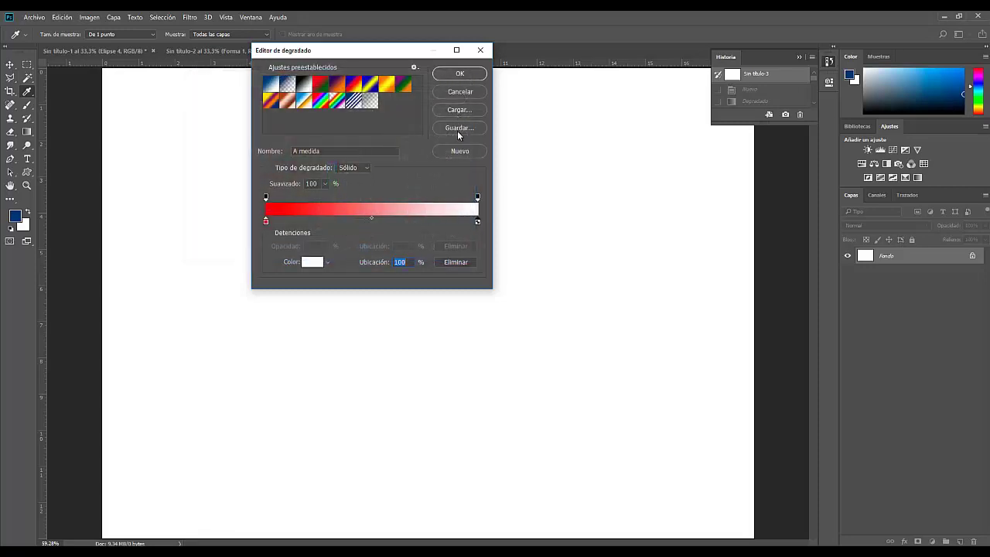
{"action": "left_click", "coordinate": [266, 222]}
{"action": "double_click", "coordinate": [265, 222]}
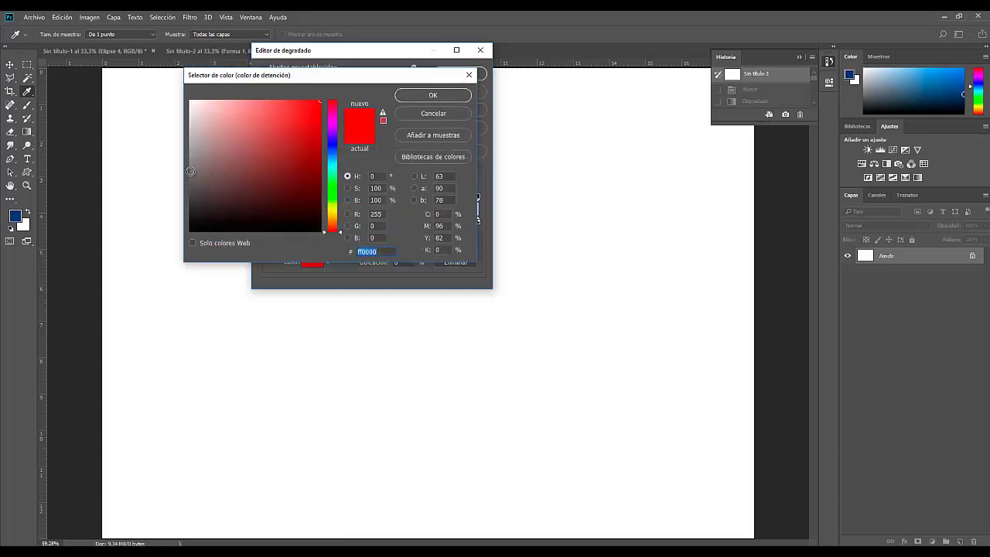
{"action": "left_click", "coordinate": [190, 171]}
{"action": "left_click", "coordinate": [430, 96]}
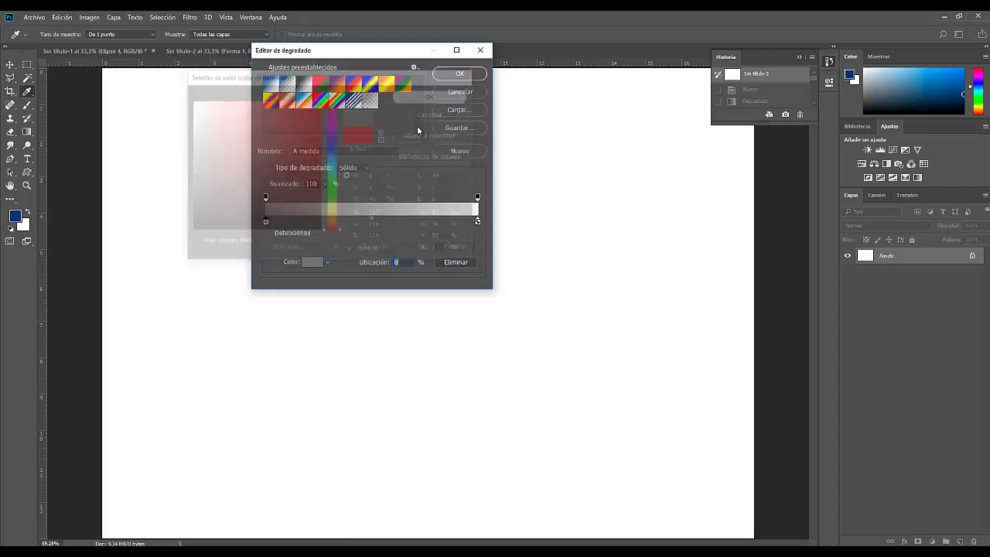
- Set the right colour stop to dark grey #262525 and accept the gradient
{"action": "left_click", "coordinate": [478, 222]}
{"action": "double_click", "coordinate": [478, 222]}
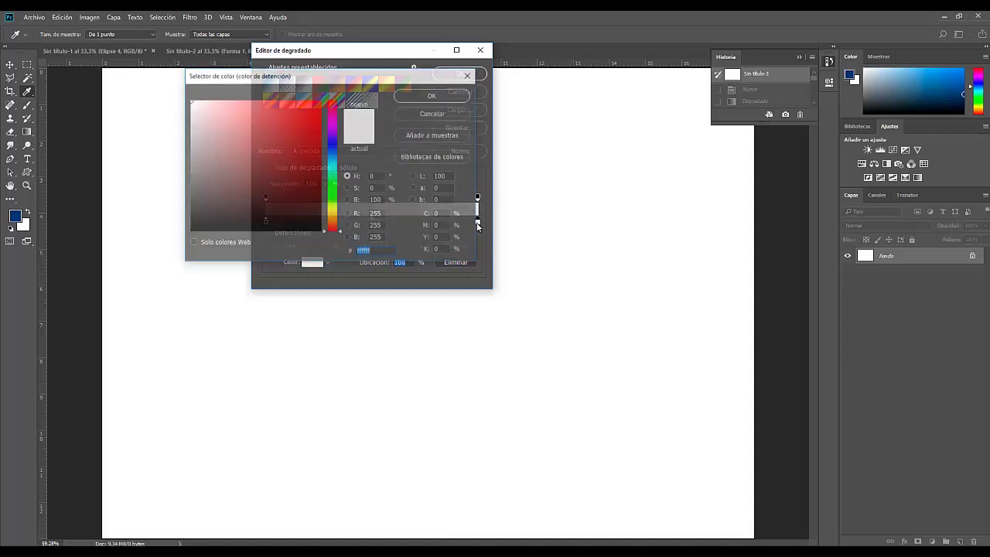
{"action": "left_click", "coordinate": [193, 228]}
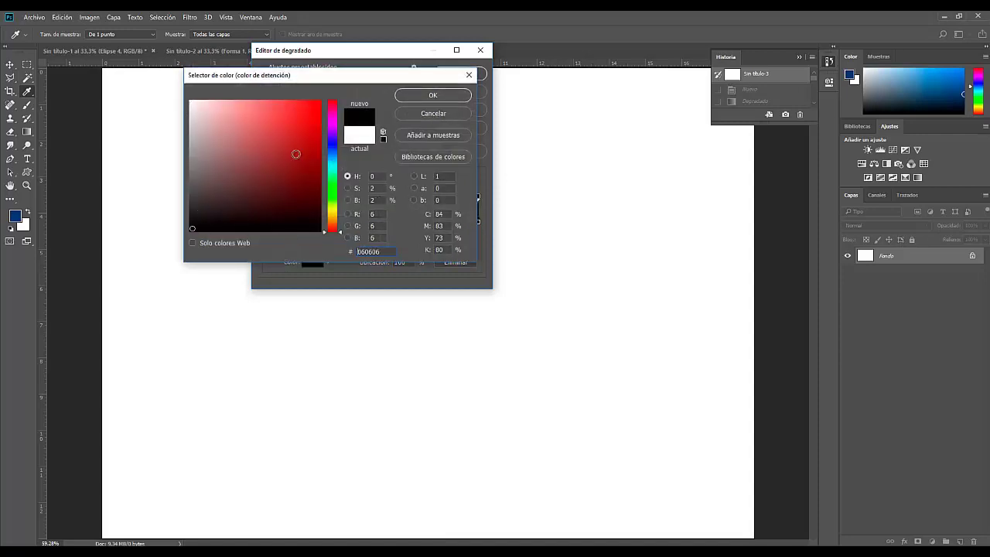
{"action": "left_click", "coordinate": [192, 212]}
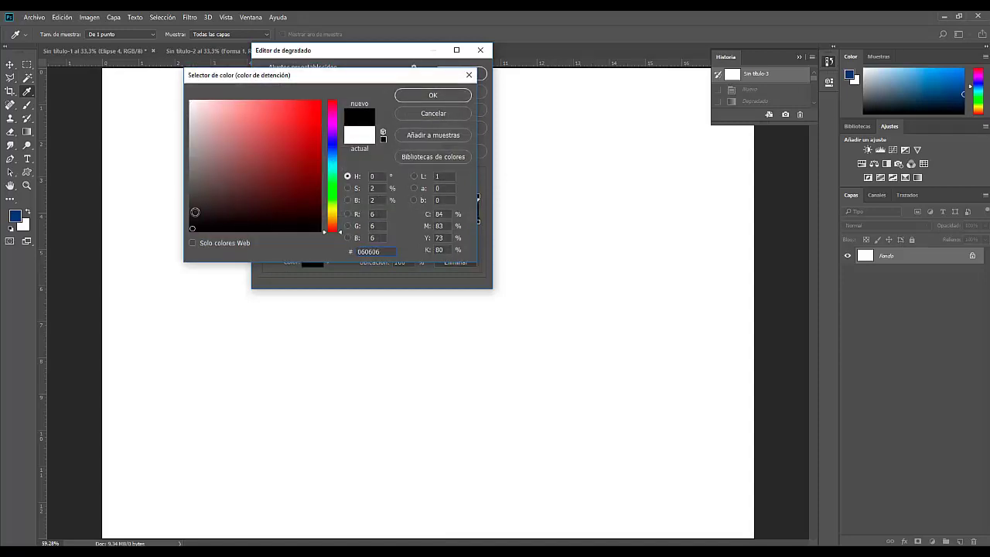
{"action": "left_click", "coordinate": [433, 96]}
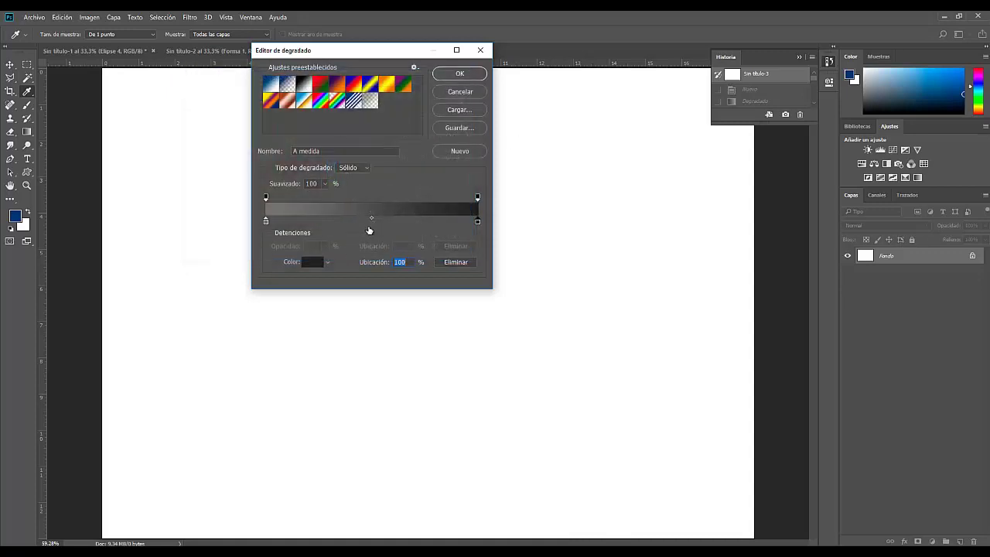
{"action": "left_click", "coordinate": [459, 74]}
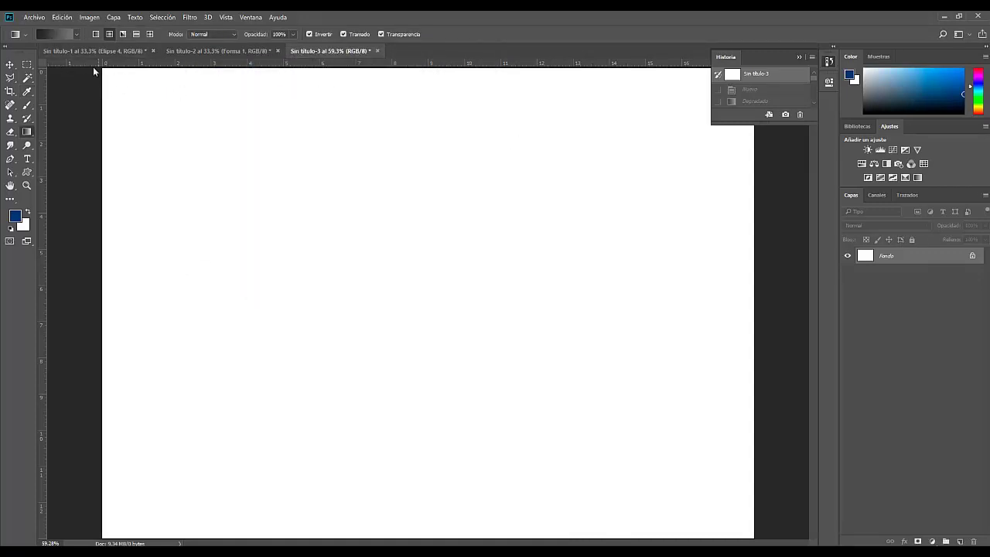
- Fill the canvas with a non-inverted radial grey gradient dragged from the centre outward
{"action": "left_click", "coordinate": [95, 34]}
{"action": "left_click_drag", "start_coordinate": [395, 531], "coordinate": [397, 201]}
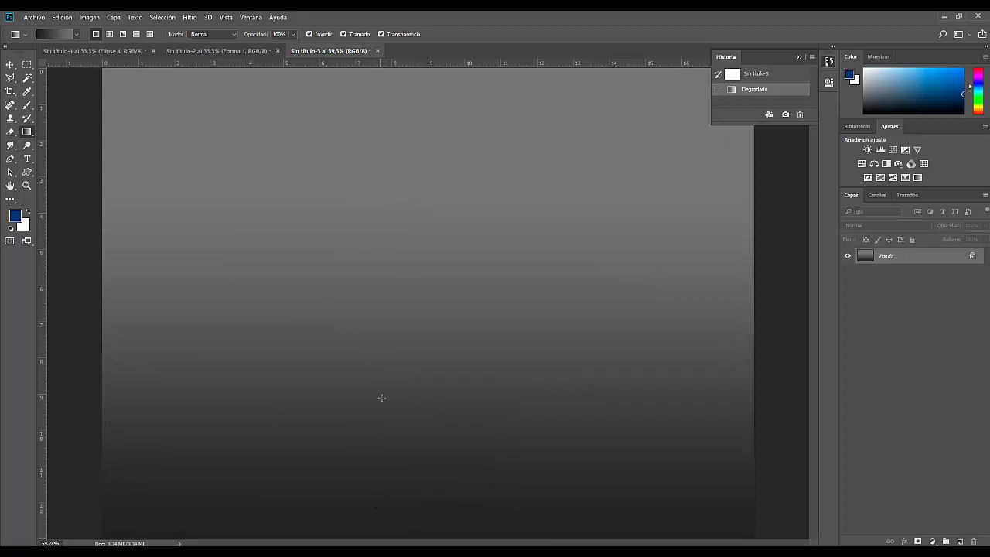
{"action": "left_click_drag", "start_coordinate": [404, 322], "coordinate": [402, 266]}
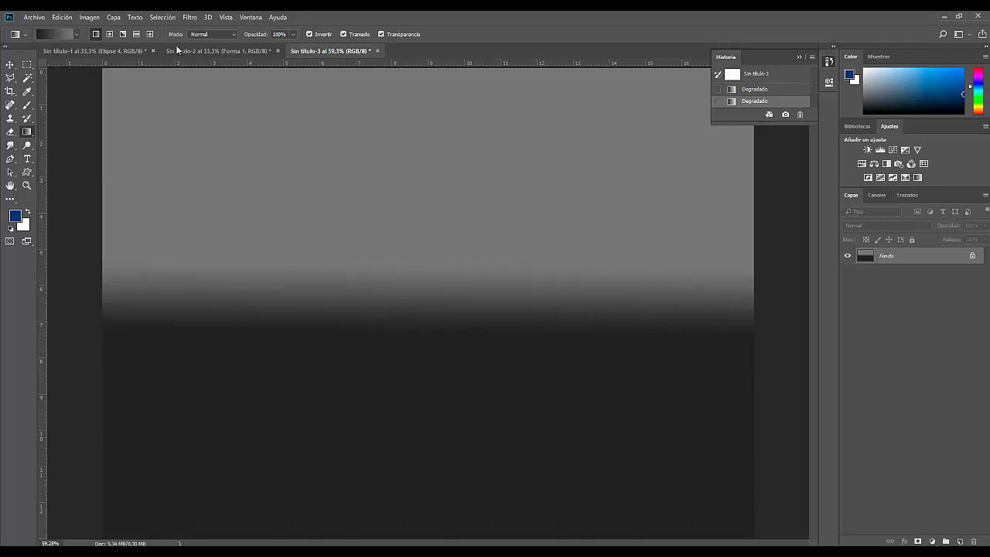
{"action": "left_click_drag", "start_coordinate": [385, 144], "coordinate": [385, 442]}
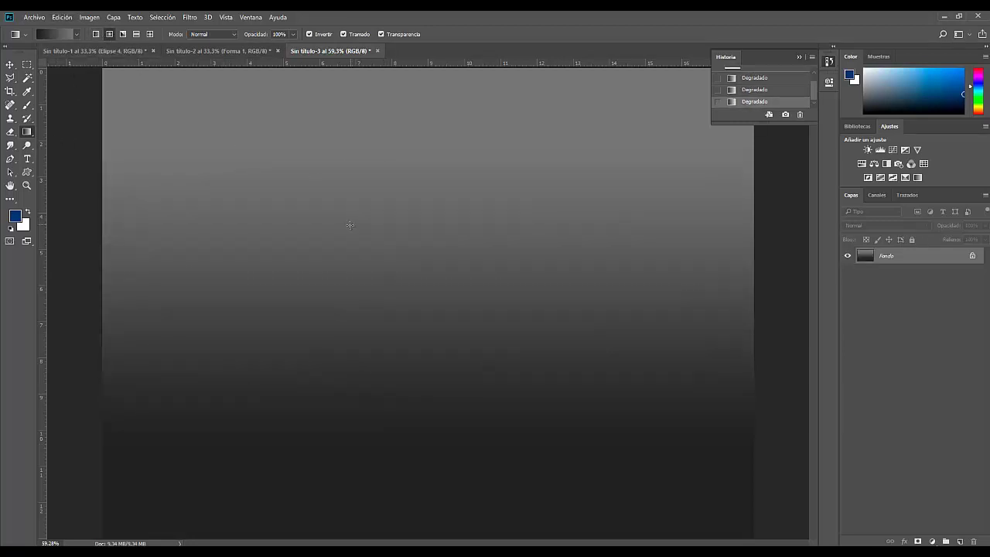
{"action": "left_click_drag", "start_coordinate": [403, 303], "coordinate": [708, 100]}
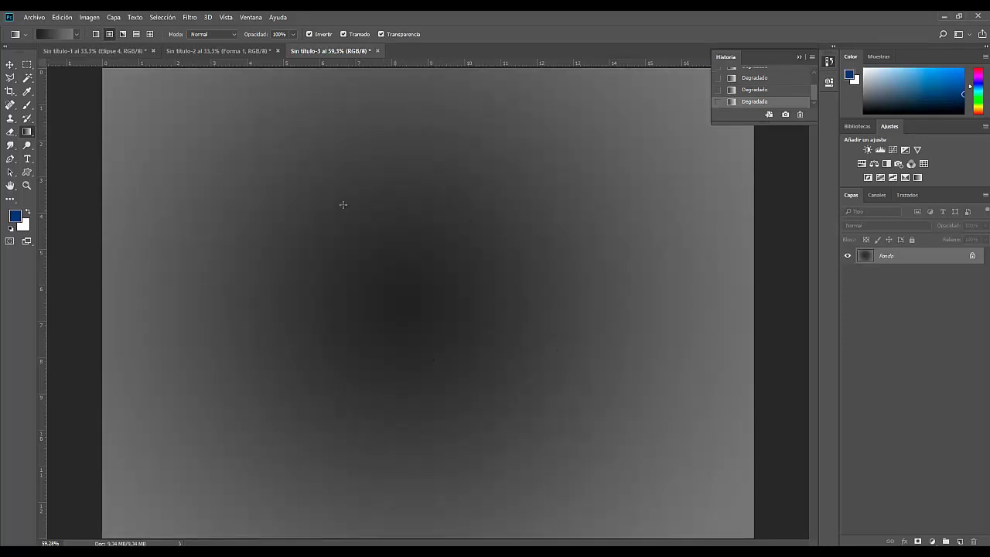
{"action": "left_click", "coordinate": [309, 34]}
{"action": "left_click_drag", "start_coordinate": [396, 325], "coordinate": [222, 154]}
{"action": "left_click_drag", "start_coordinate": [396, 325], "coordinate": [100, 74]}
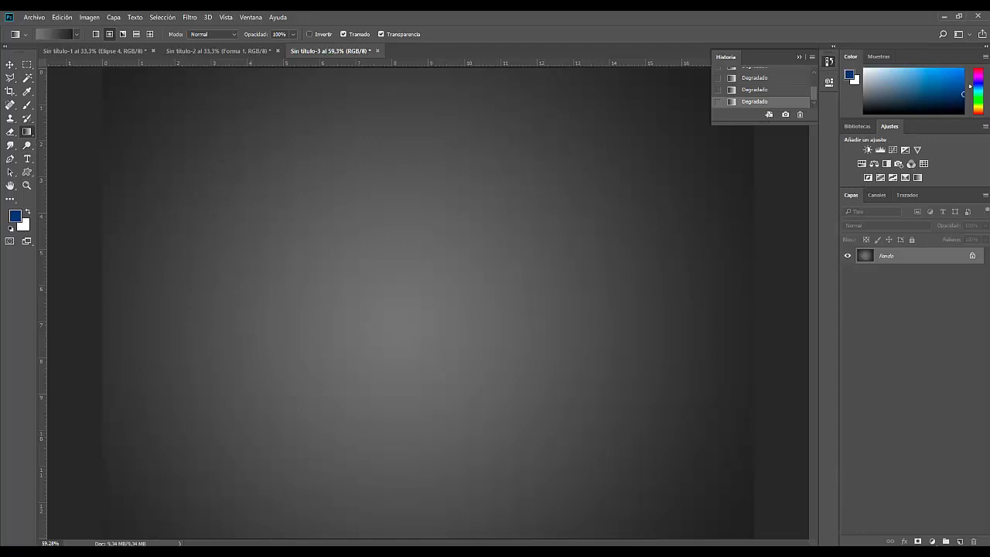
- Add a Degradado gradient fill layer using the orange-to-yellow preset
{"action": "left_click", "coordinate": [933, 542]}
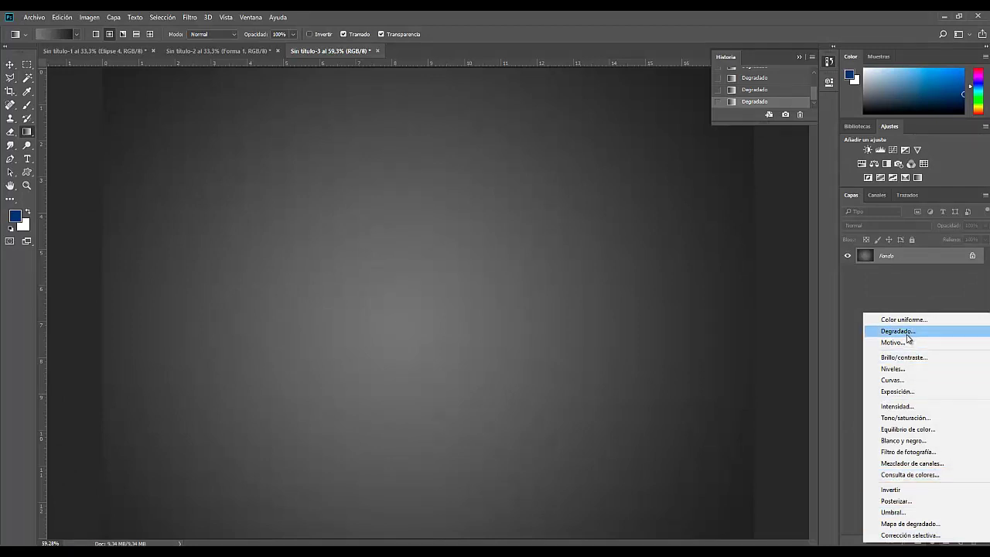
{"action": "left_click", "coordinate": [906, 332]}
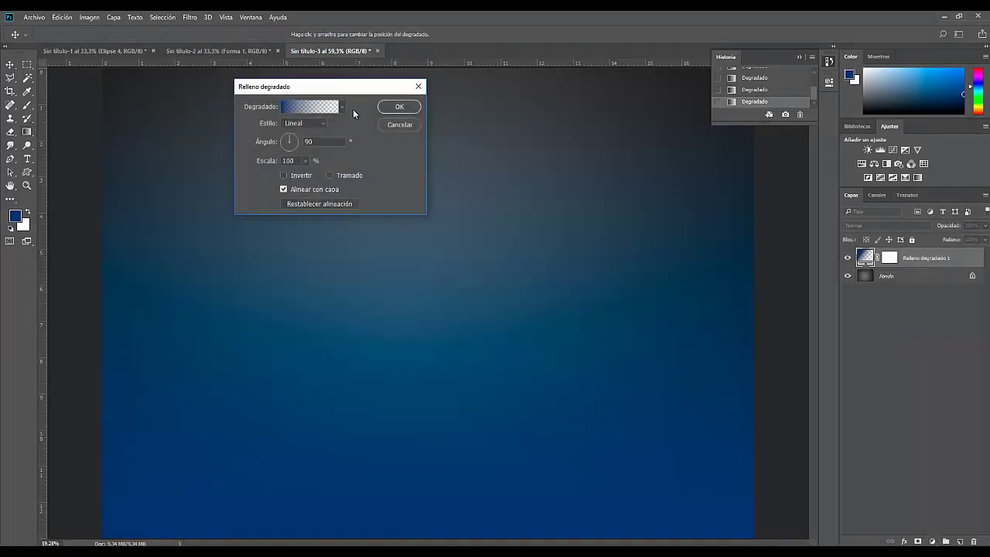
{"action": "left_click", "coordinate": [342, 106]}
{"action": "left_click", "coordinate": [278, 149]}
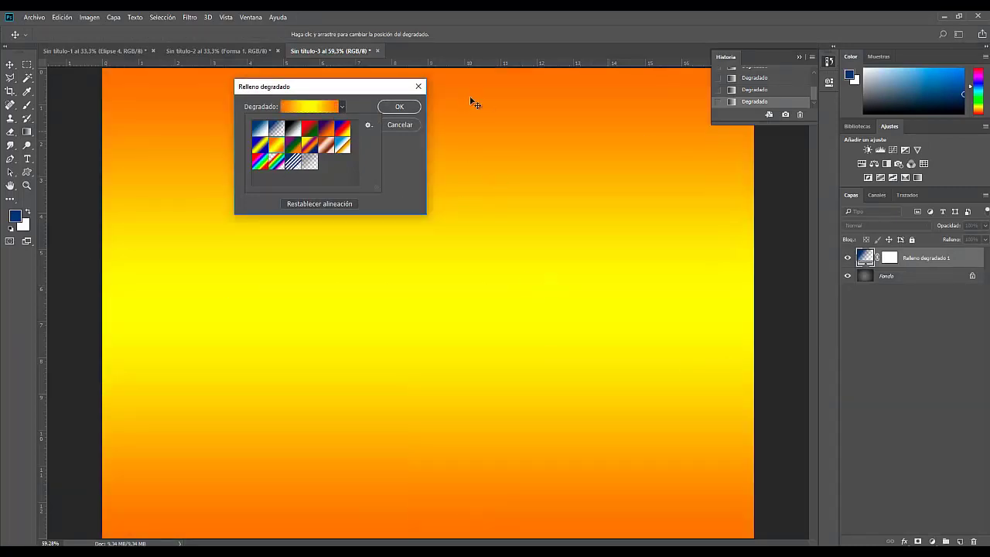
{"action": "left_click", "coordinate": [418, 105]}
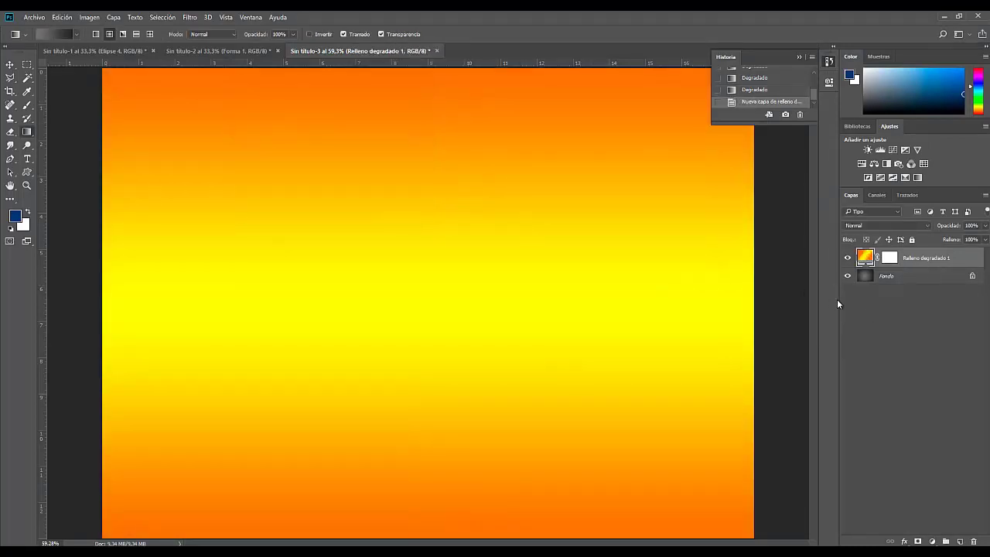
- Brush black across the fill layer's mask, then delete the Relleno degradado 1 layer
{"action": "left_click", "coordinate": [891, 259]}
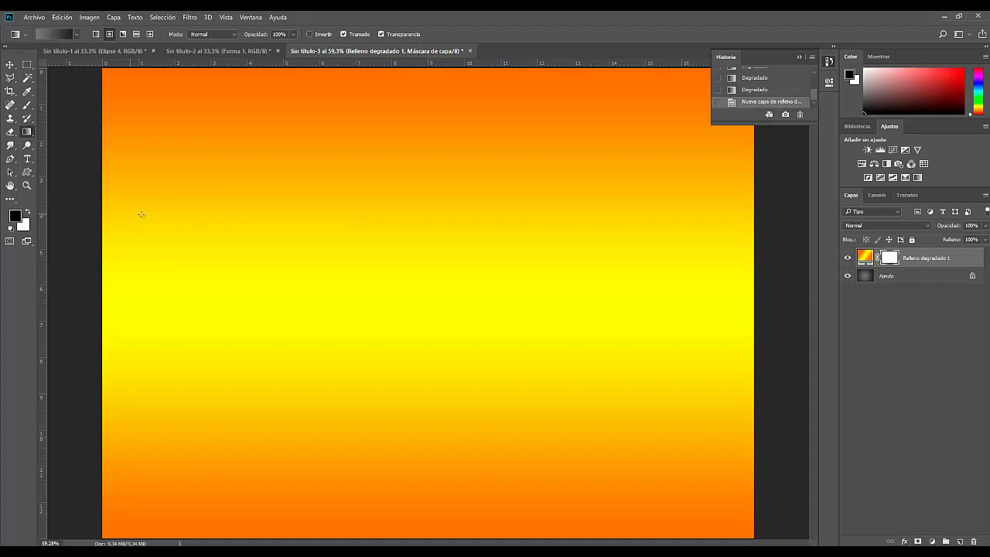
{"action": "left_click", "coordinate": [27, 105]}
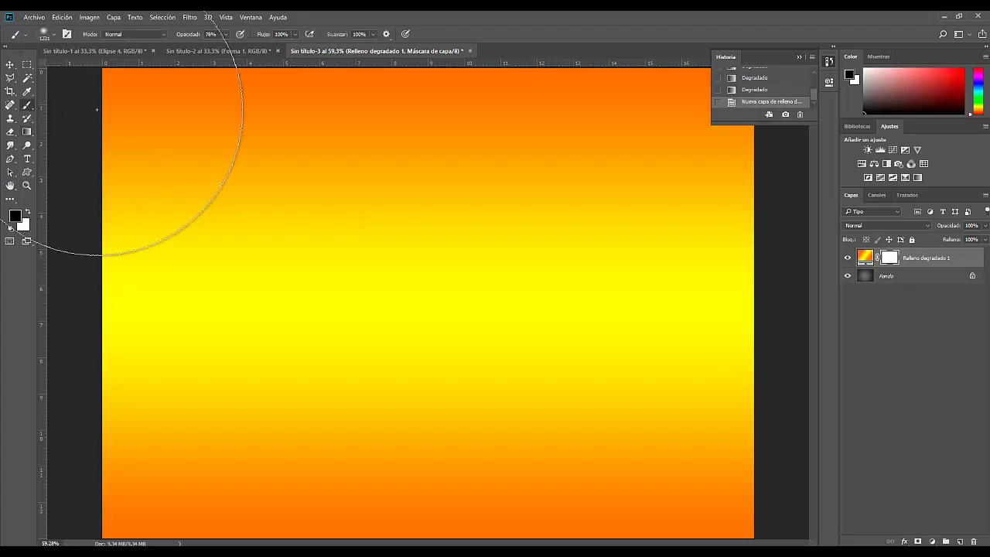
{"action": "left_click", "coordinate": [273, 313]}
{"action": "mouse_move", "coordinate": [293, 306]}
{"action": "left_mouse_down"}
{"action": "mouse_move", "coordinate": [447, 295]}
{"action": "mouse_move", "coordinate": [456, 309]}
{"action": "left_mouse_up"}
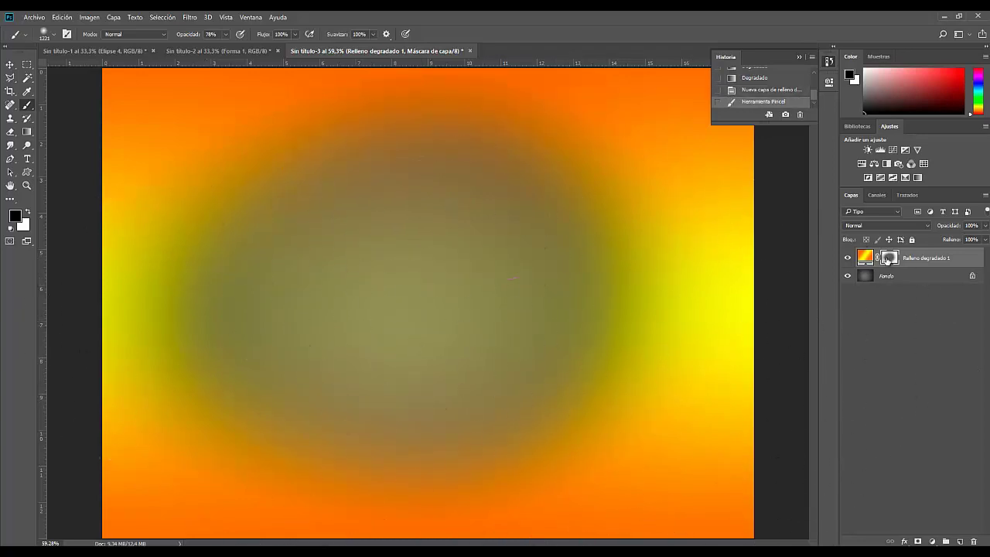
{"action": "left_click", "coordinate": [848, 257]}
{"action": "left_click_drag", "start_coordinate": [948, 267], "coordinate": [975, 540]}
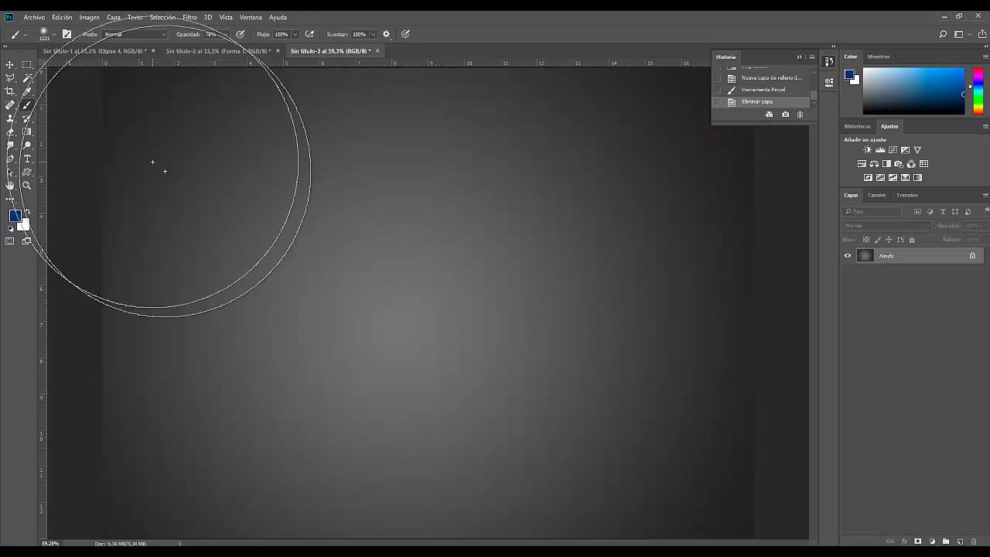
- Type a large white letter E on the left of the canvas and resize it
{"action": "left_click", "coordinate": [27, 158]}
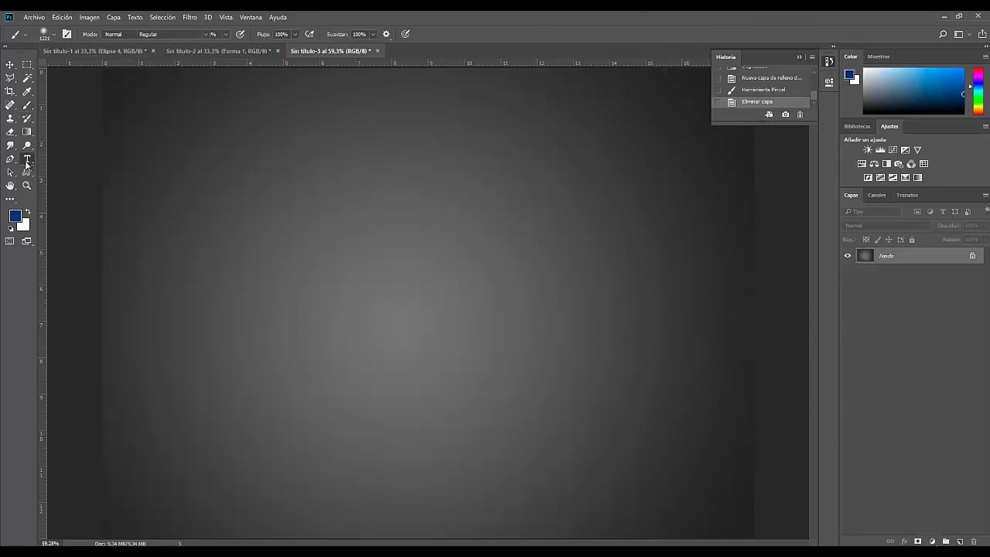
{"action": "left_click", "coordinate": [250, 248]}
{"action": "type", "text": "E"}
{"action": "key", "text": "ctrl+t"}
{"action": "key", "text": "Return"}
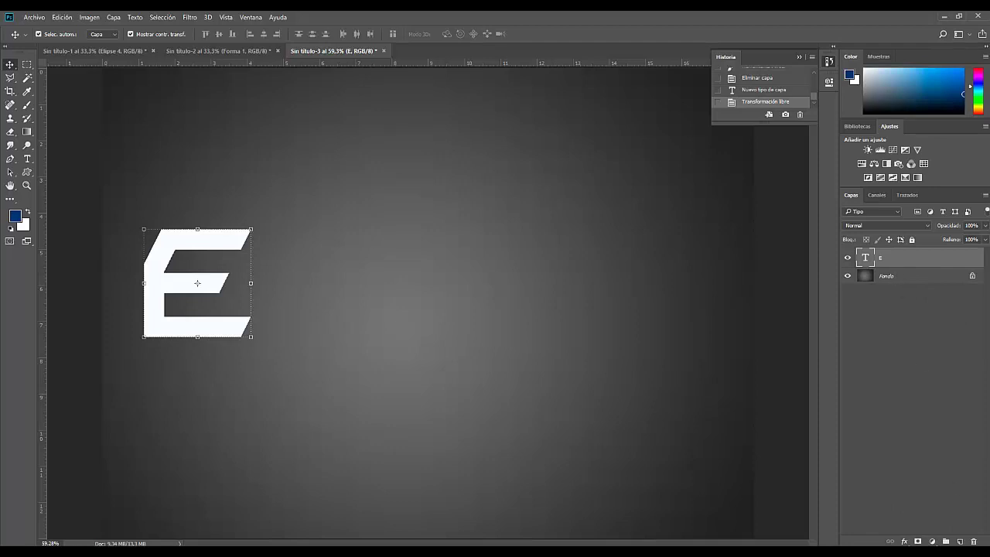
{"action": "left_click", "coordinate": [904, 541]}
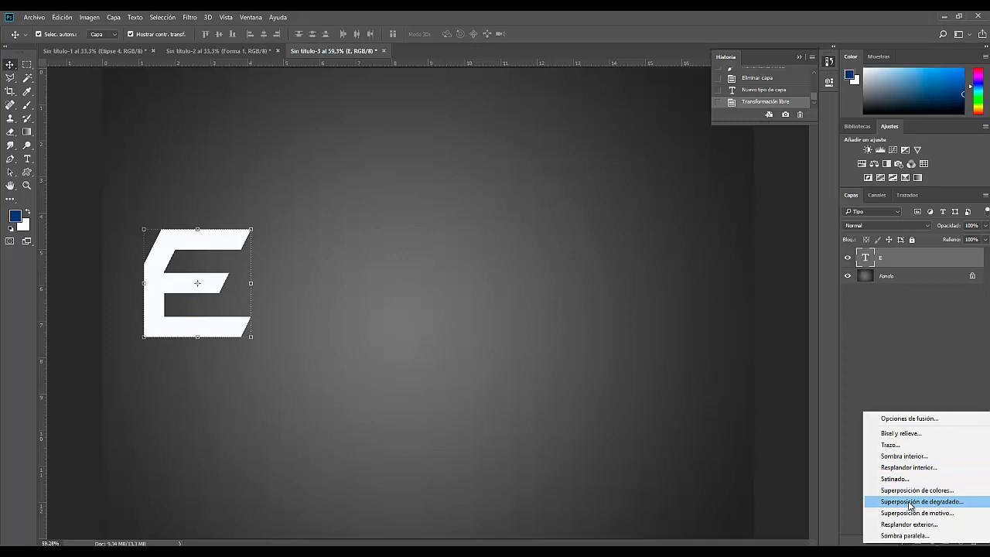
- Give the E a Gradient Overlay running from red to pale pink fd8686
{"action": "left_click", "coordinate": [910, 503]}
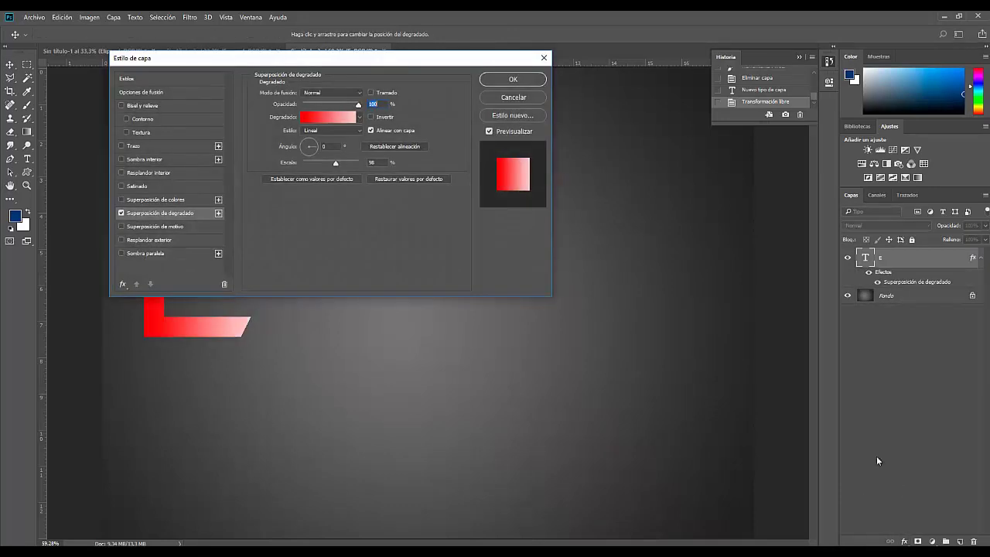
{"action": "left_click_drag", "start_coordinate": [386, 73], "coordinate": [565, 105]}
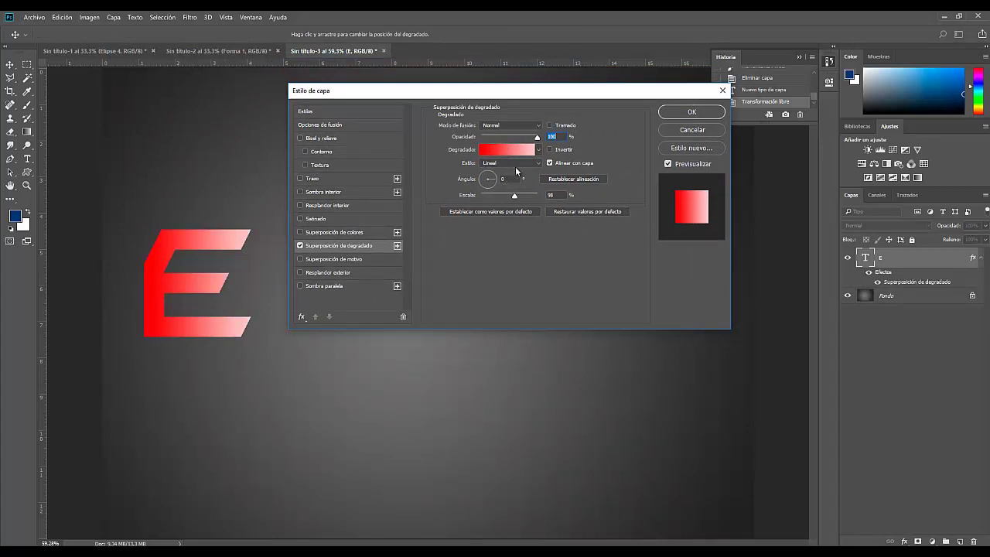
{"action": "left_click", "coordinate": [501, 152]}
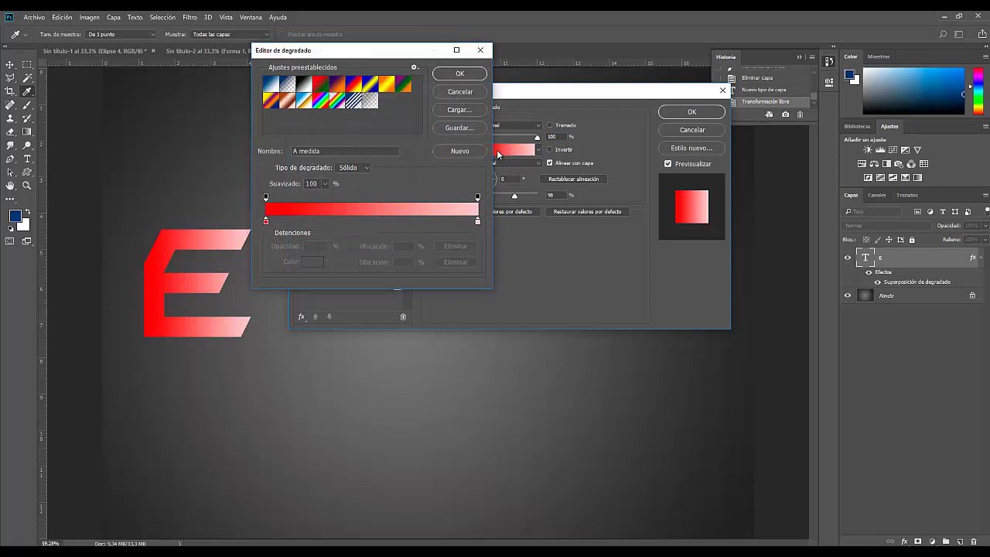
{"action": "left_click", "coordinate": [478, 222]}
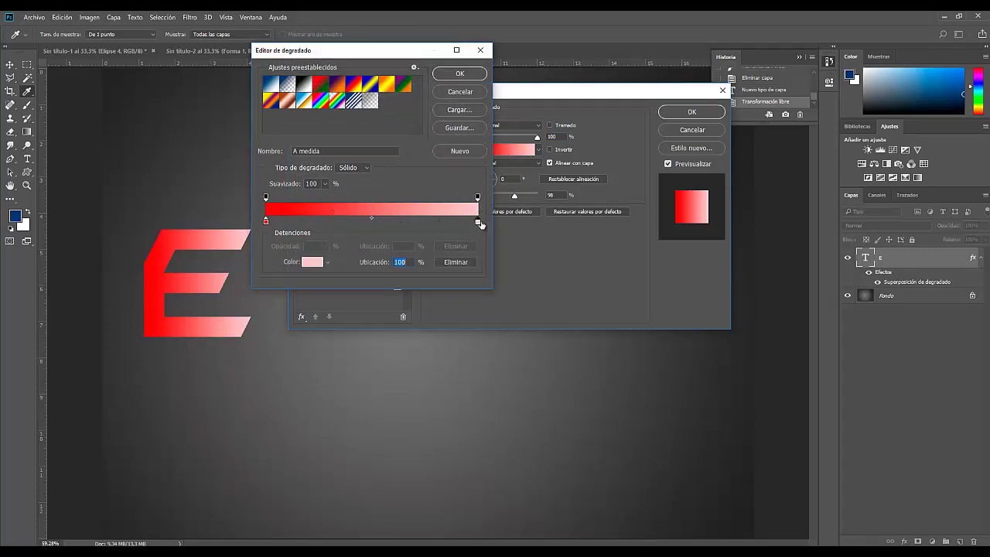
{"action": "left_click", "coordinate": [269, 204]}
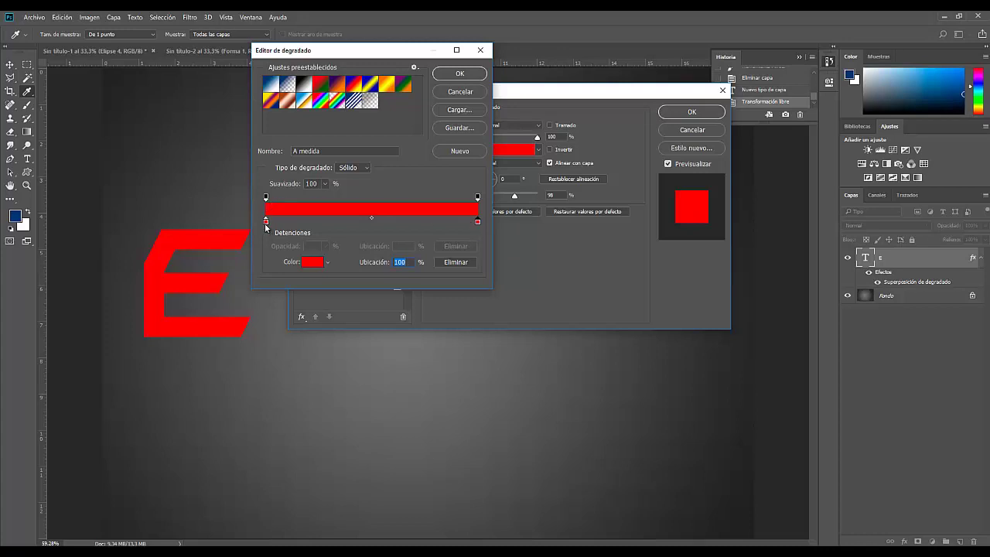
{"action": "double_click", "coordinate": [479, 222]}
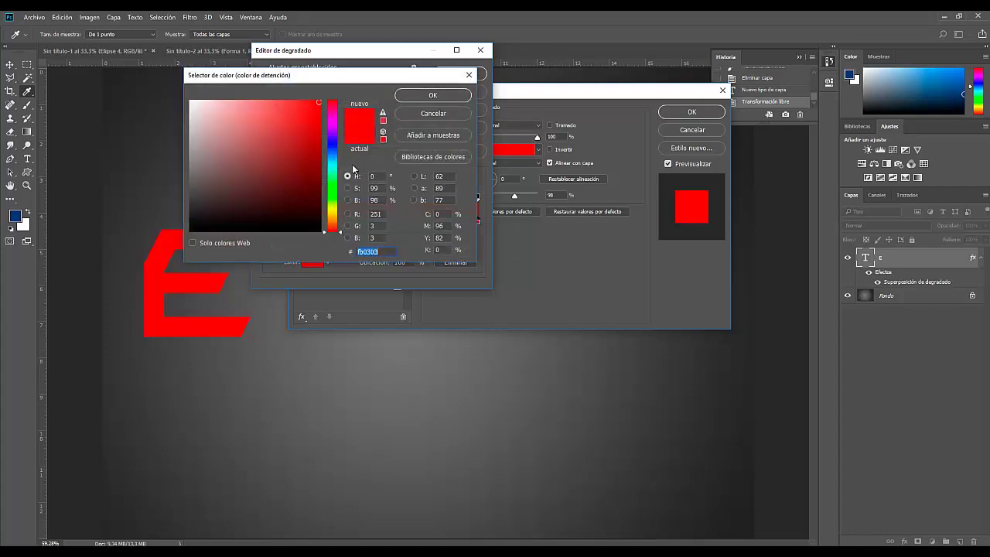
{"action": "left_click", "coordinate": [251, 100]}
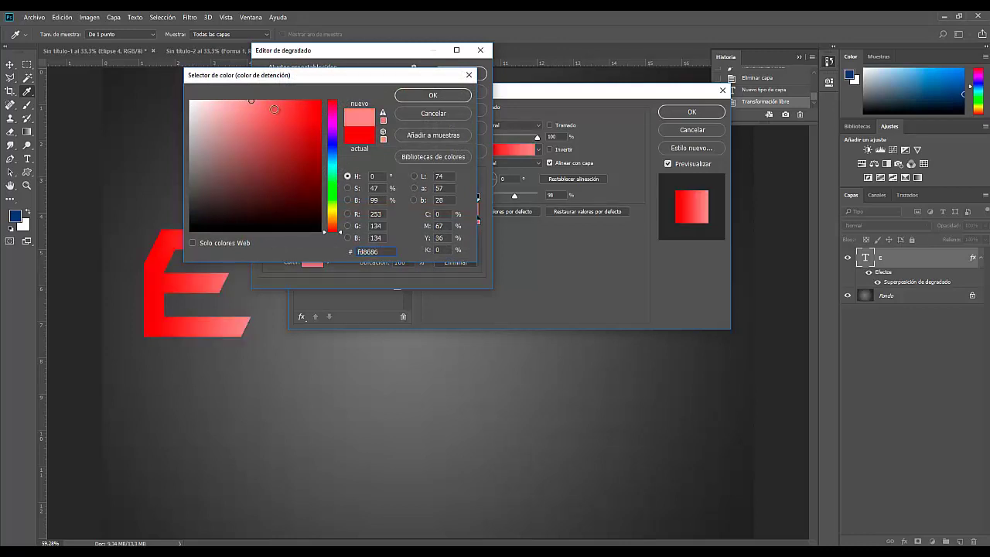
{"action": "left_click", "coordinate": [438, 96]}
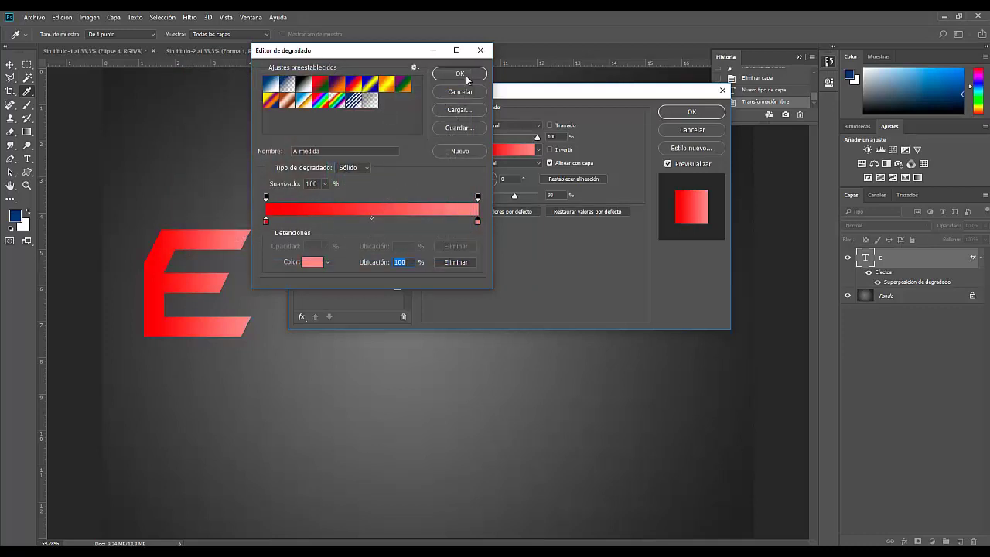
- Enlarge the Gradient Overlay's Escala for a softer red-to-pink blend and apply the style
{"action": "left_click", "coordinate": [465, 75]}
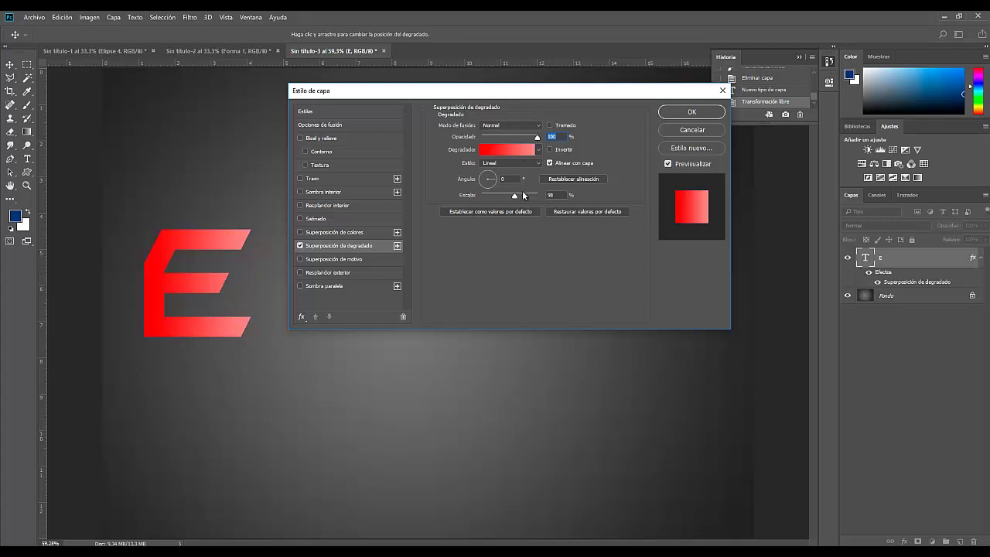
{"action": "mouse_move", "coordinate": [515, 196]}
{"action": "left_mouse_down"}
{"action": "mouse_move", "coordinate": [531, 195]}
{"action": "mouse_move", "coordinate": [469, 199]}
{"action": "left_mouse_up"}
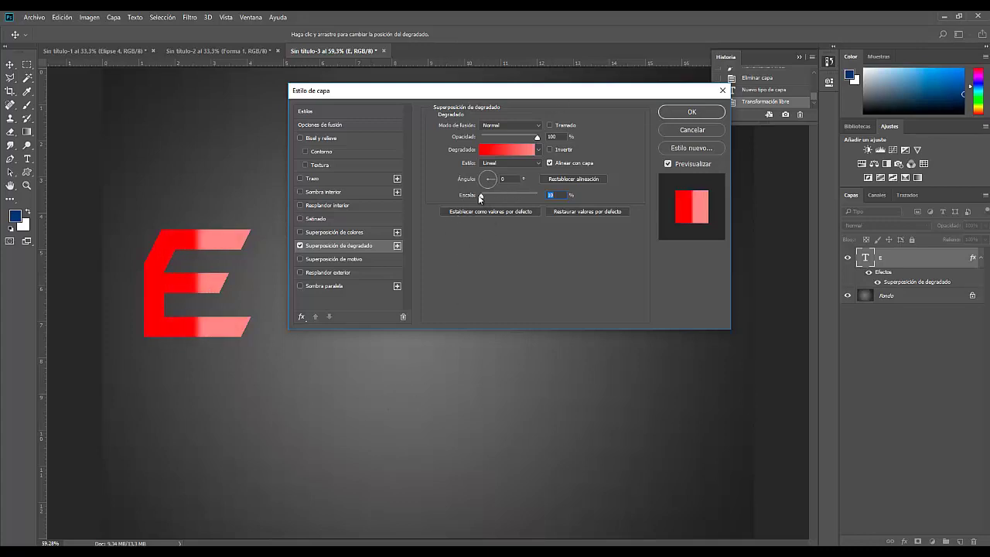
{"action": "left_click_drag", "start_coordinate": [484, 196], "coordinate": [498, 197]}
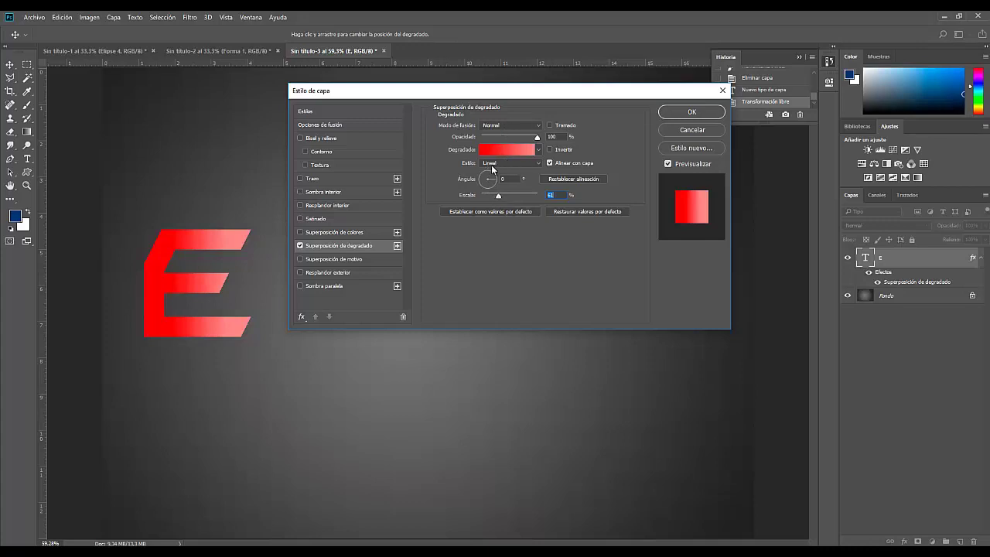
{"action": "left_click", "coordinate": [687, 113]}
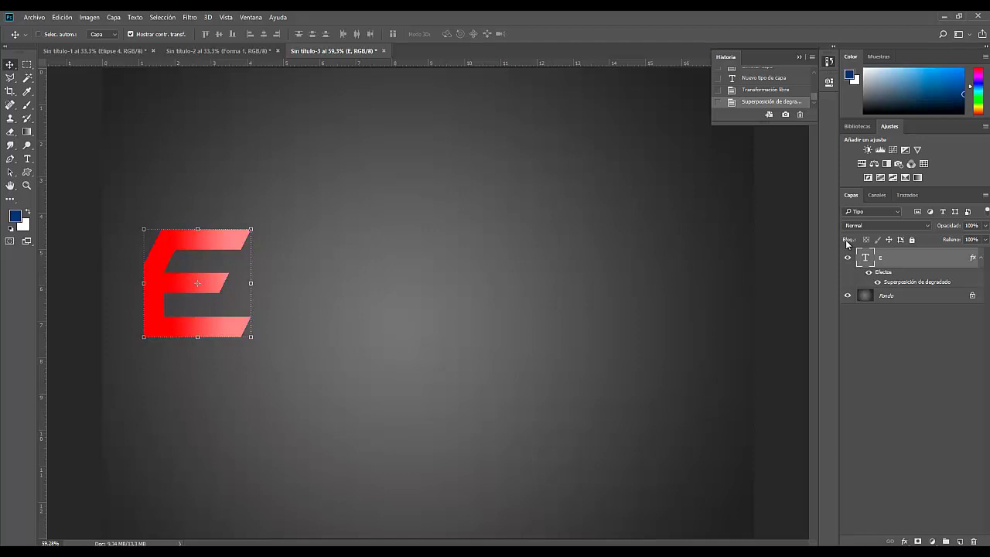
- Duplicate the E letter layer and move the copy to the right
{"action": "key", "text": "ctrl+j"}
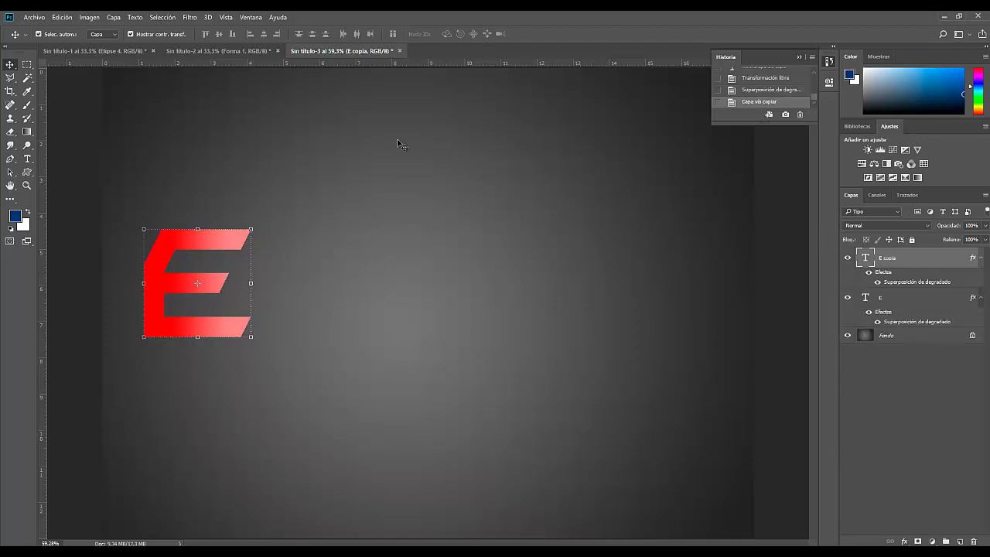
{"action": "left_click_drag", "start_coordinate": [166, 272], "coordinate": [243, 272]}
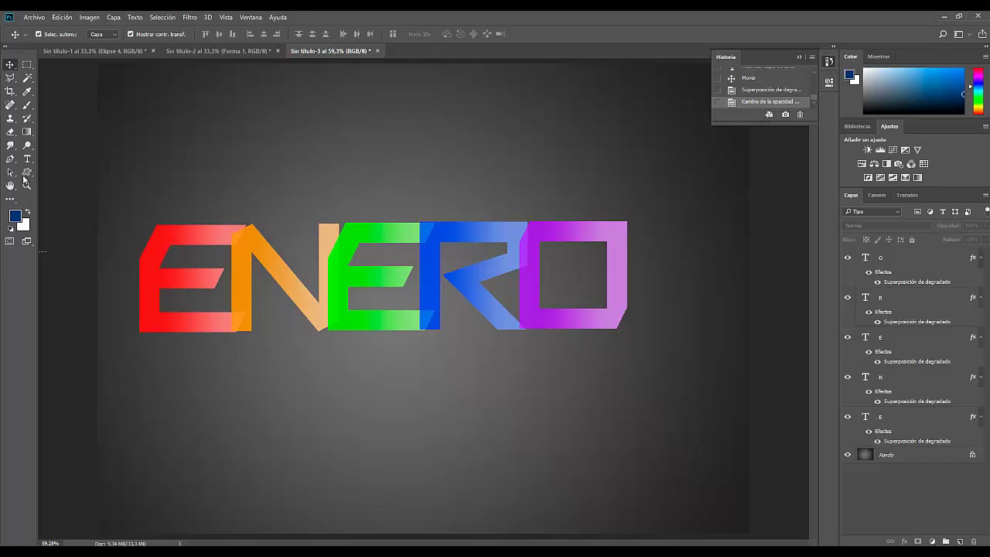
- Draw a wide rounded rectangle across the letters and move its layer beneath the letter layers
{"action": "left_click", "coordinate": [29, 173]}
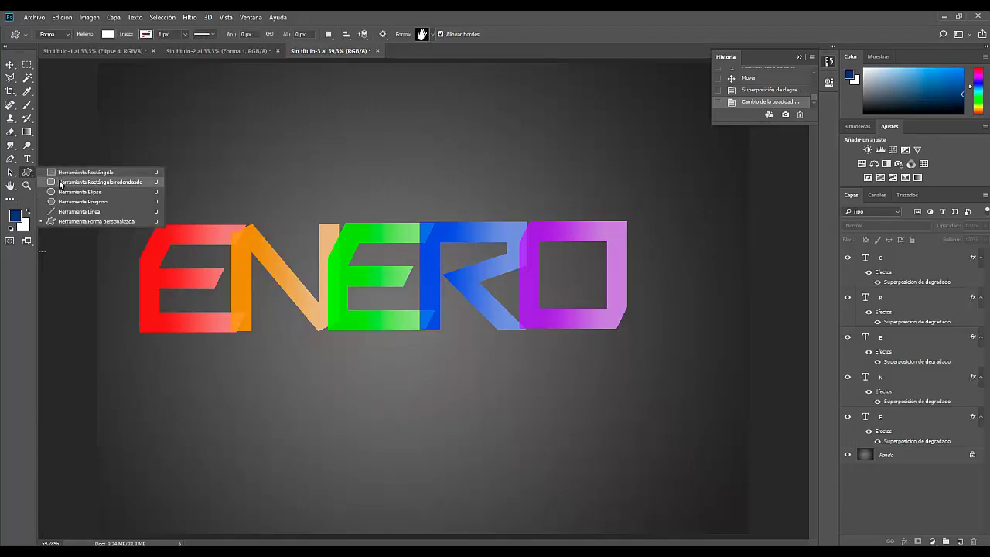
{"action": "left_click", "coordinate": [60, 183]}
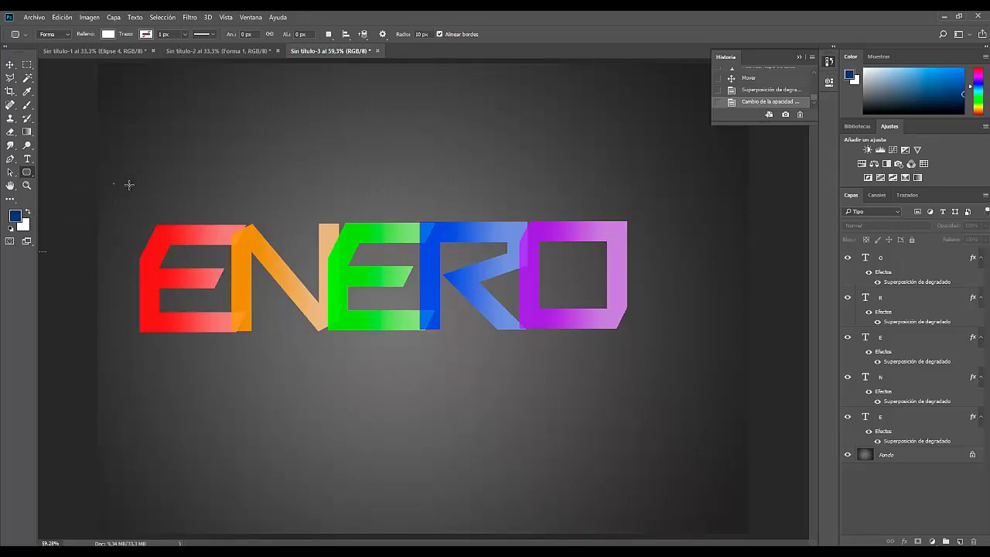
{"action": "mouse_move", "coordinate": [114, 183]}
{"action": "left_mouse_down"}
{"action": "mouse_move", "coordinate": [610, 251]}
{"action": "mouse_move", "coordinate": [695, 387]}
{"action": "left_mouse_up"}
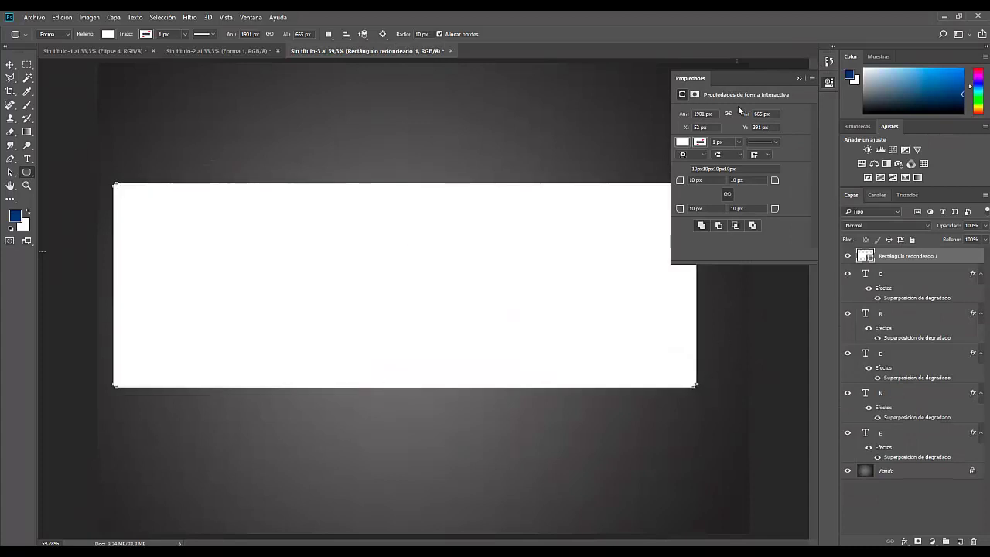
{"action": "left_click", "coordinate": [800, 79]}
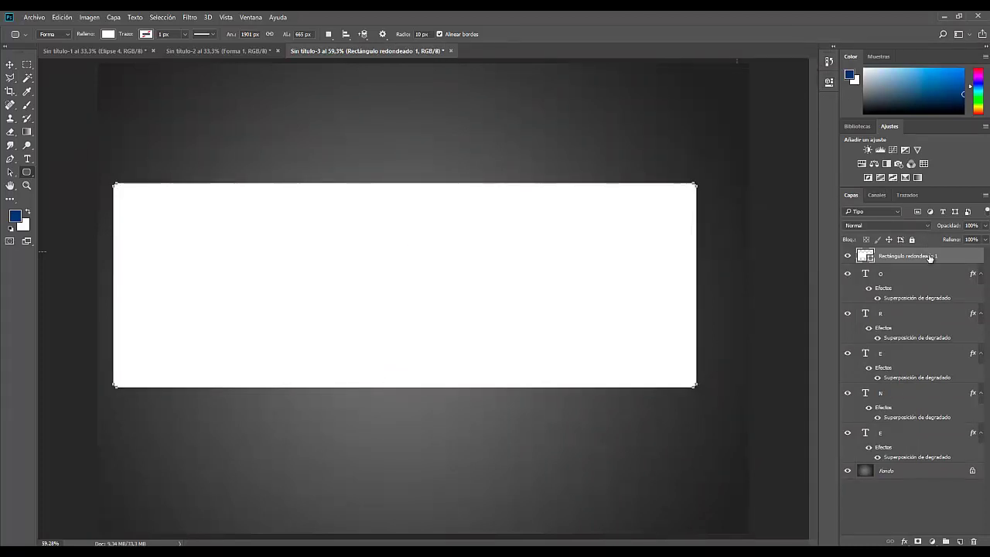
{"action": "left_click_drag", "start_coordinate": [930, 258], "coordinate": [951, 455]}
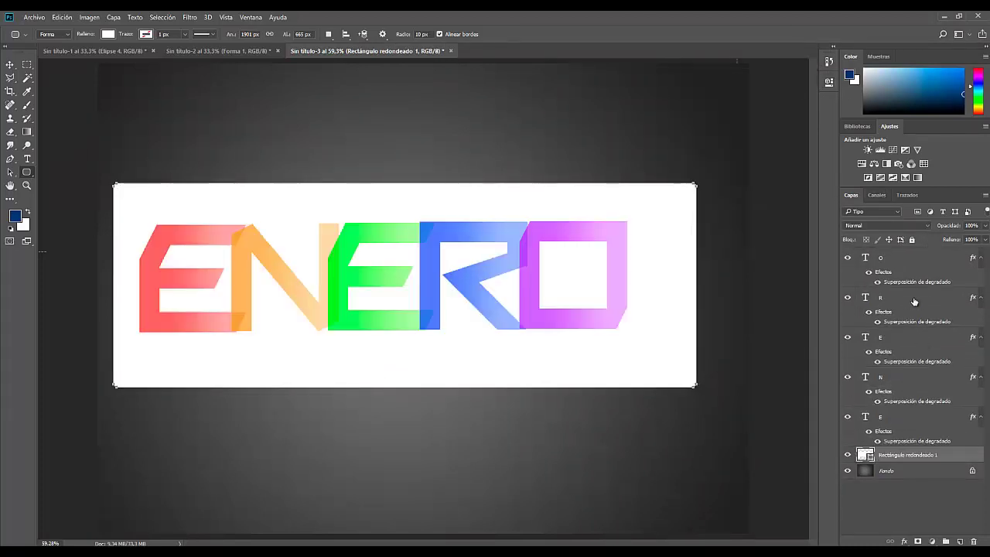
- Group the five letter layers, O through the bottom E, into Grupo 1
{"action": "left_click", "coordinate": [911, 265]}
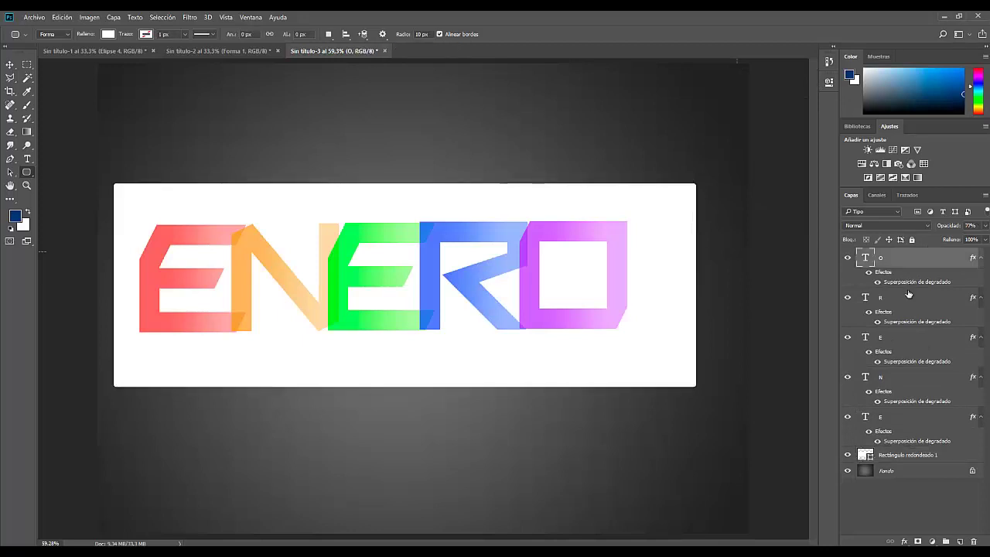
{"action": "left_click", "coordinate": [913, 420], "text": "shift"}
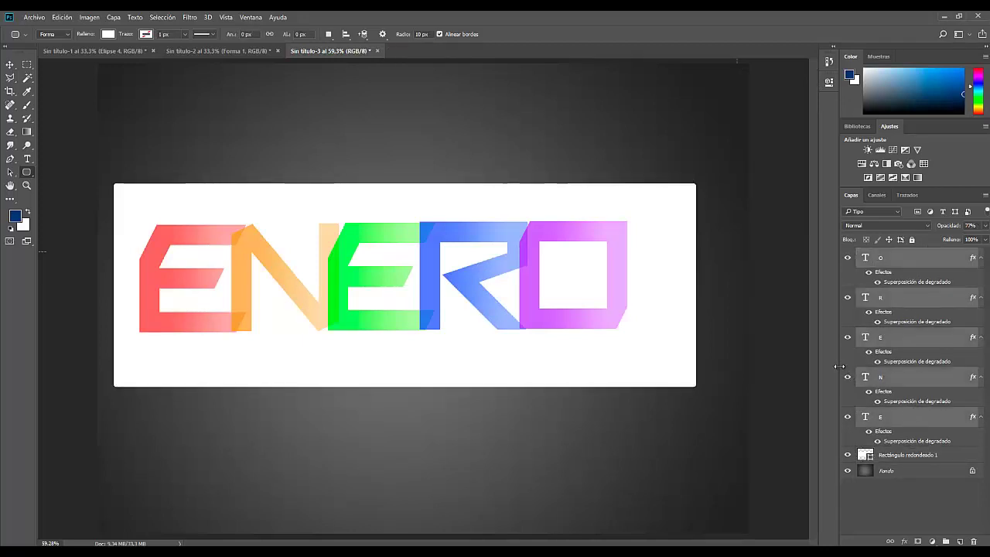
{"action": "key", "text": "ctrl+g"}
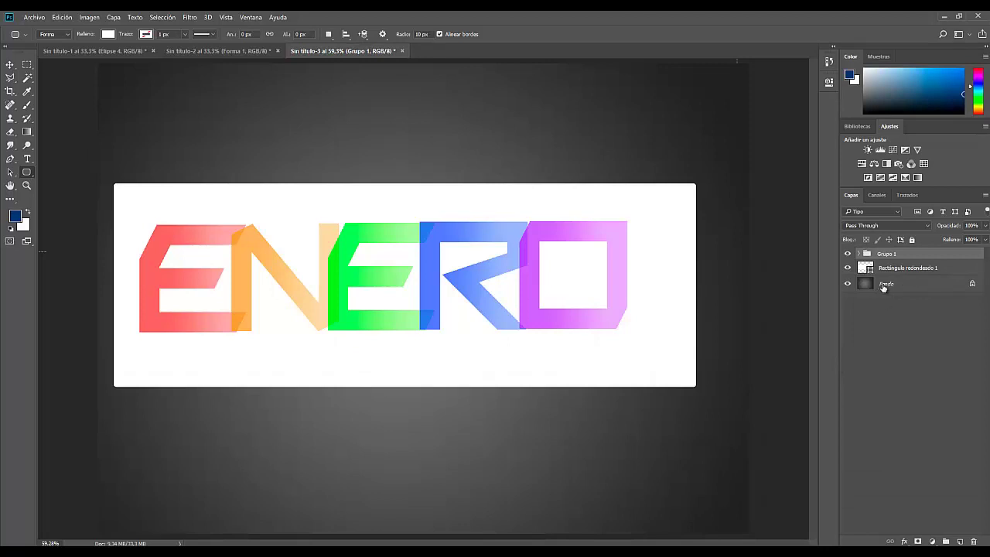
{"action": "left_click", "coordinate": [886, 271]}
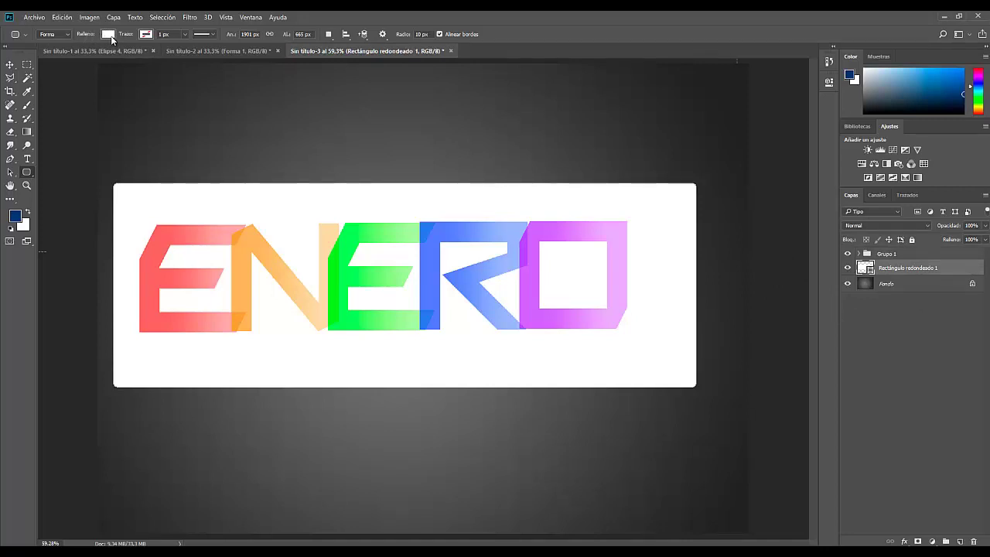
- Give the rectangle a gradient fill from white to dark grey #4e4e4e
{"action": "left_click", "coordinate": [108, 35]}
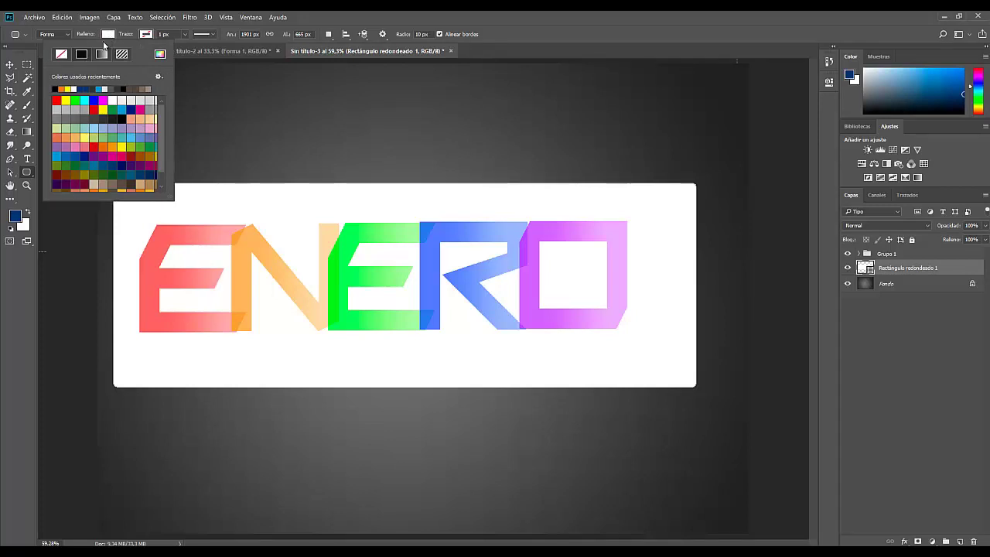
{"action": "left_click", "coordinate": [103, 57]}
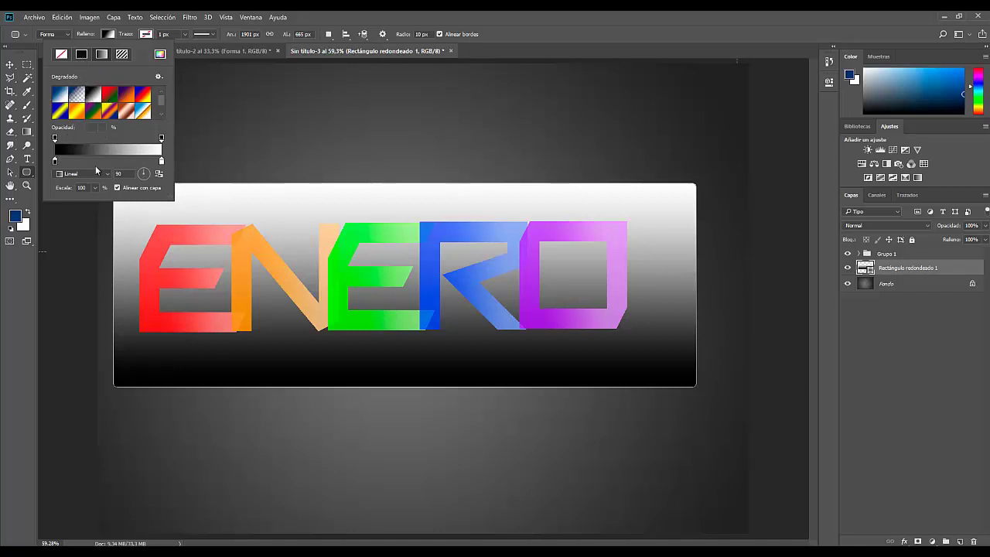
{"action": "double_click", "coordinate": [54, 161]}
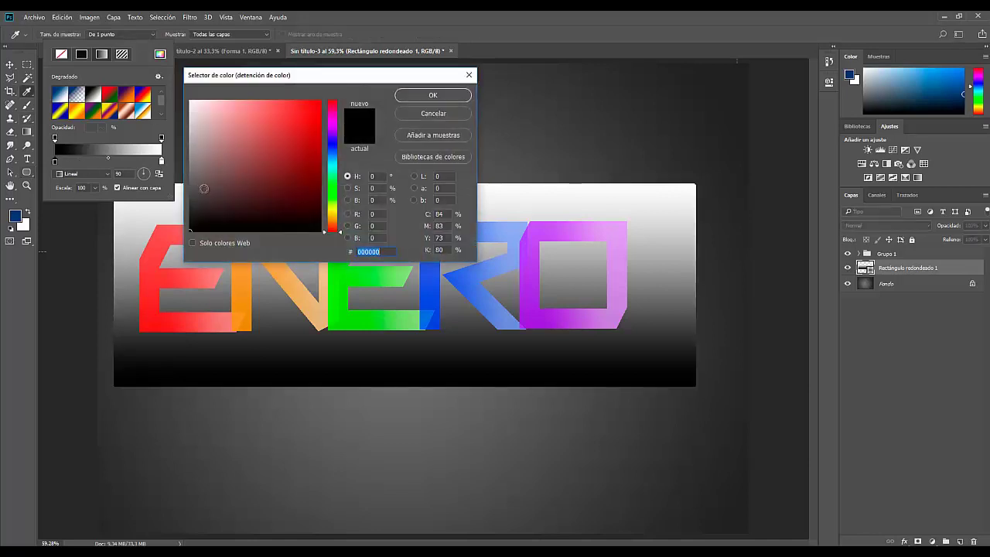
{"action": "left_click", "coordinate": [195, 176]}
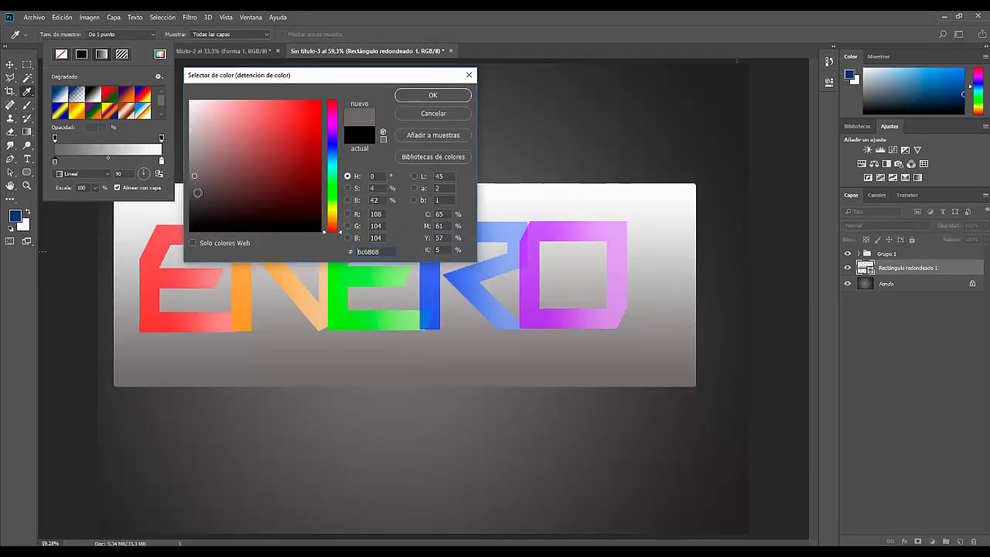
{"action": "left_click", "coordinate": [190, 191]}
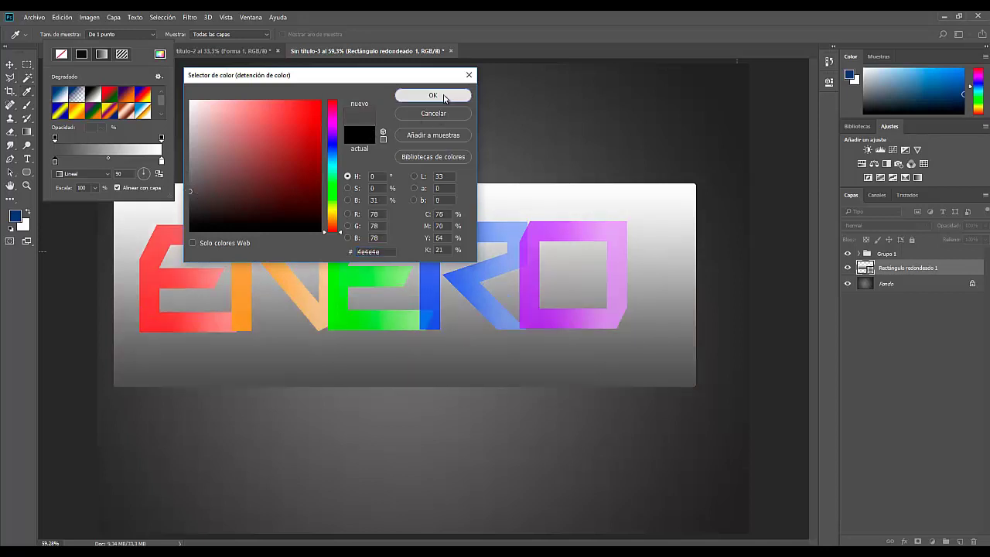
{"action": "left_click", "coordinate": [444, 97]}
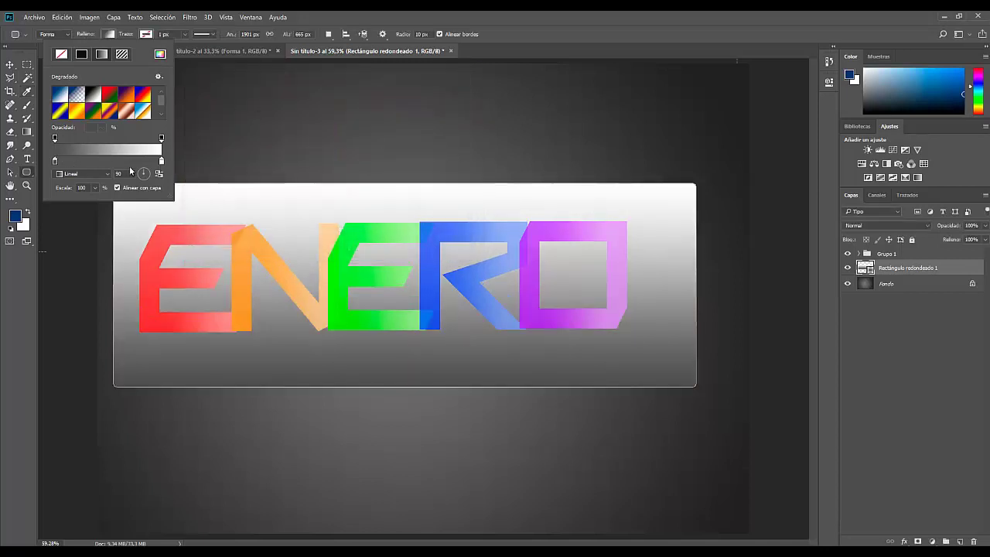
{"action": "left_click", "coordinate": [109, 175]}
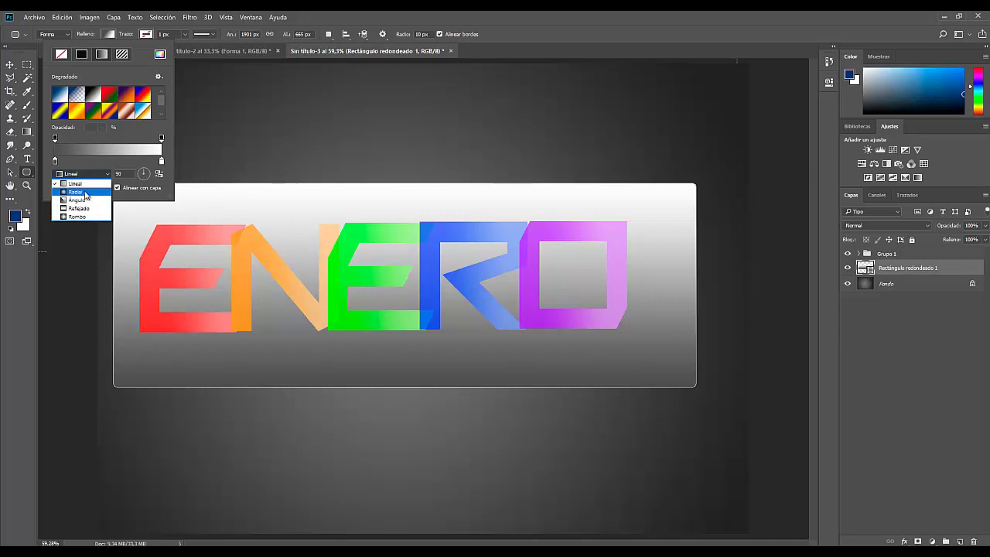
- Switch the rectangle's gradient style to Radial and reverse it for a bright centre
{"action": "left_click", "coordinate": [85, 192]}
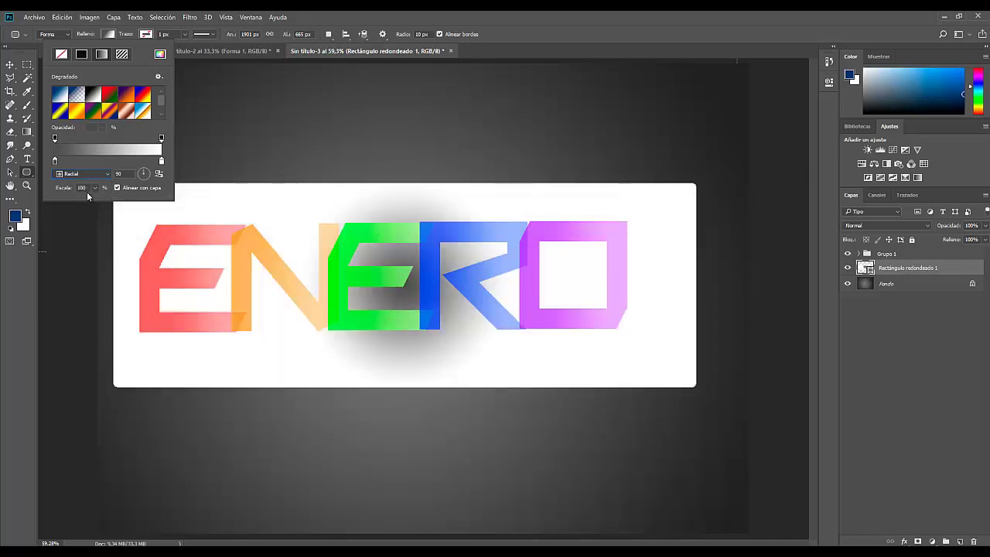
{"action": "left_click", "coordinate": [159, 174]}
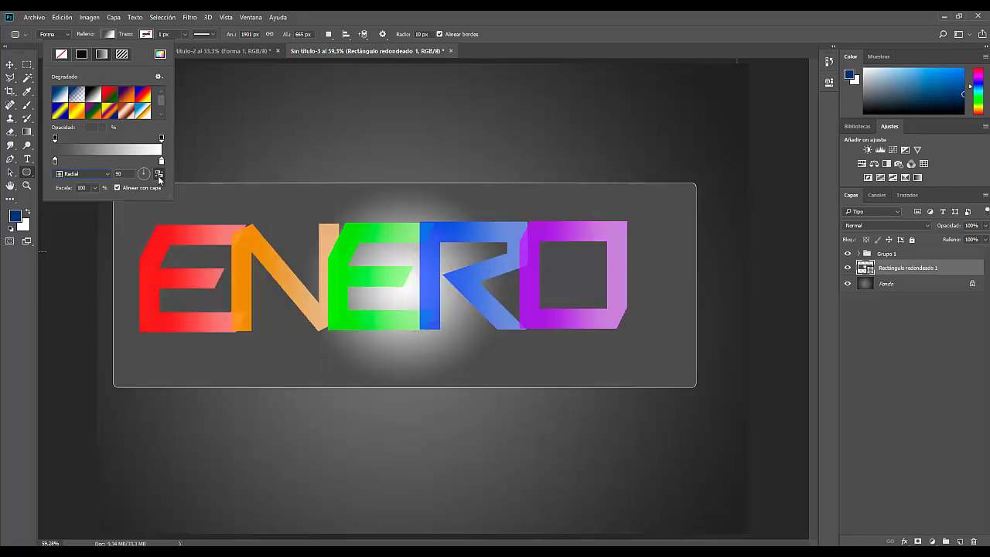